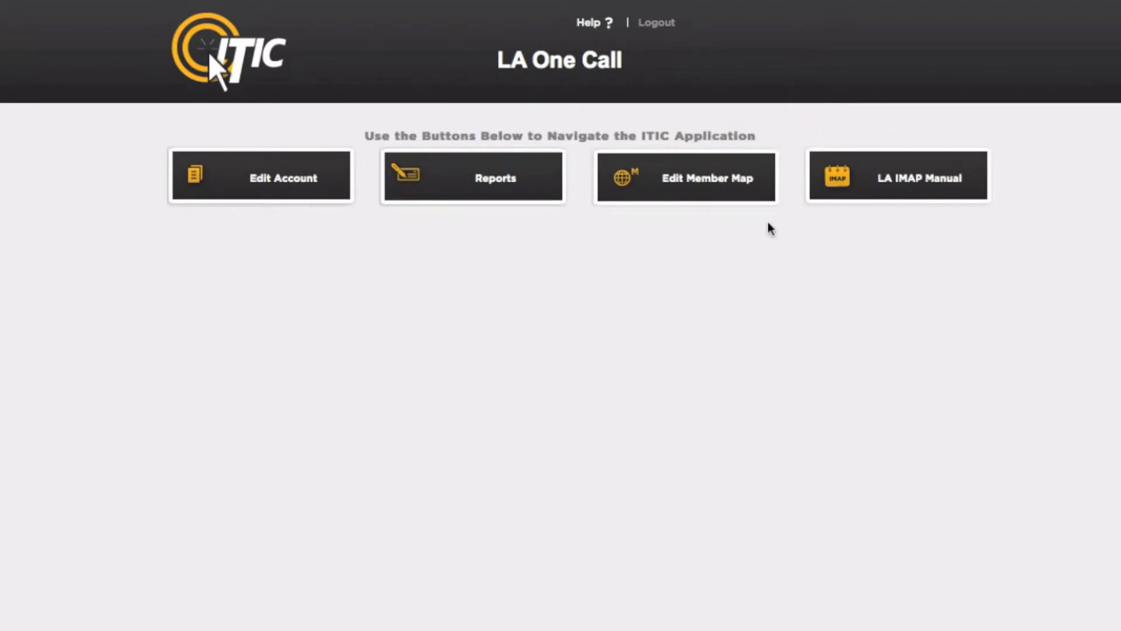
Load the IBERVILLE, LA, TEST01 district records in the member map editor.
click(759, 201)
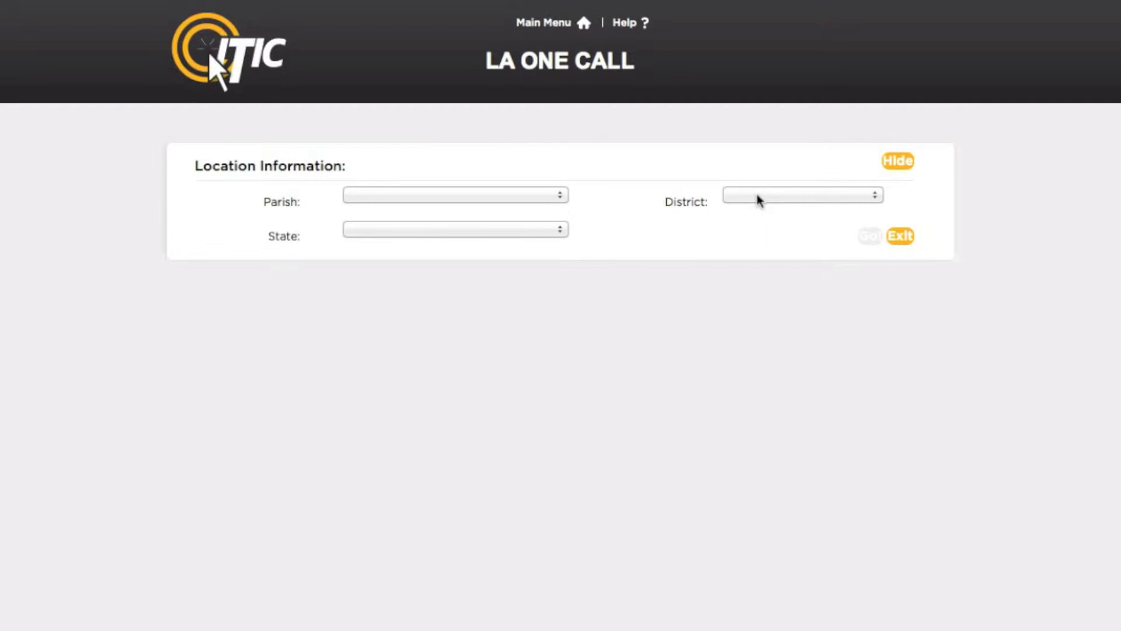
click(560, 199)
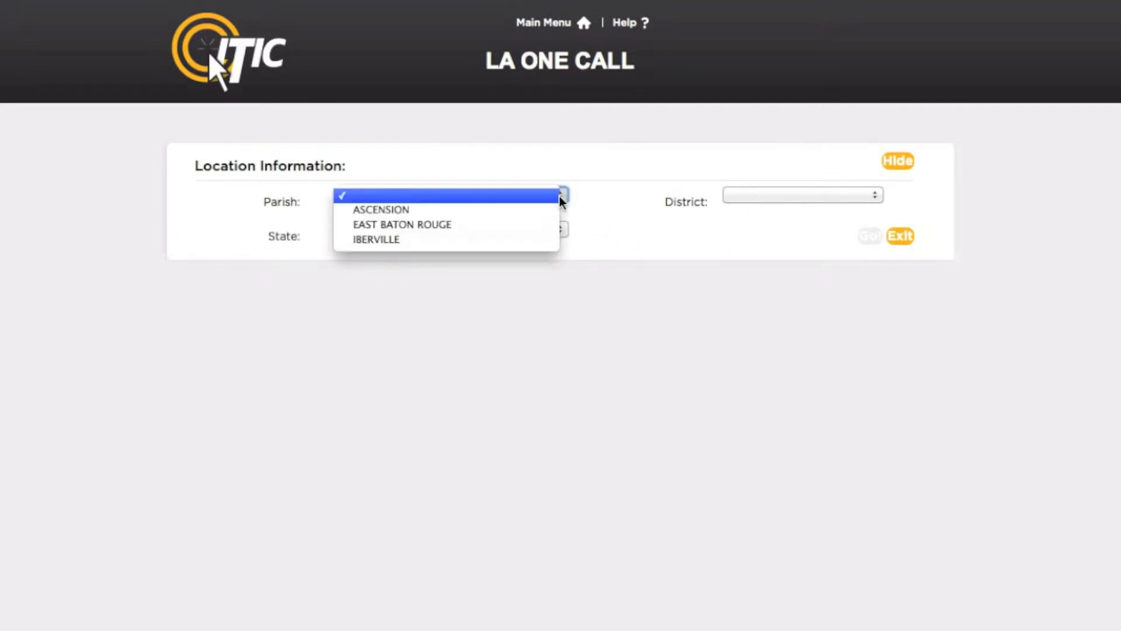
click(551, 243)
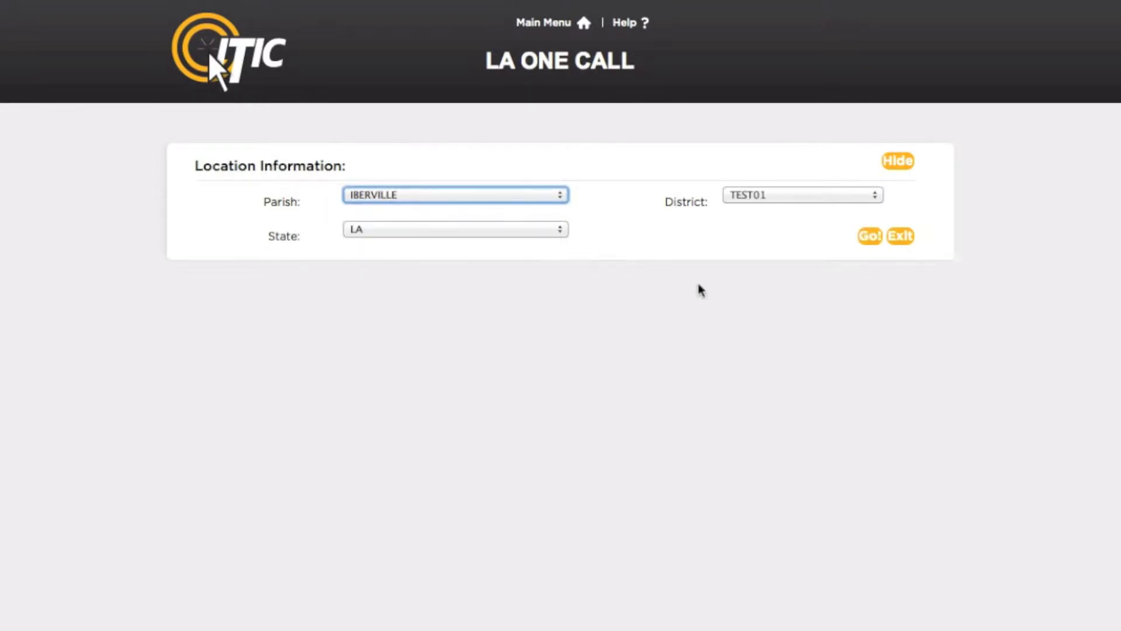
click(869, 238)
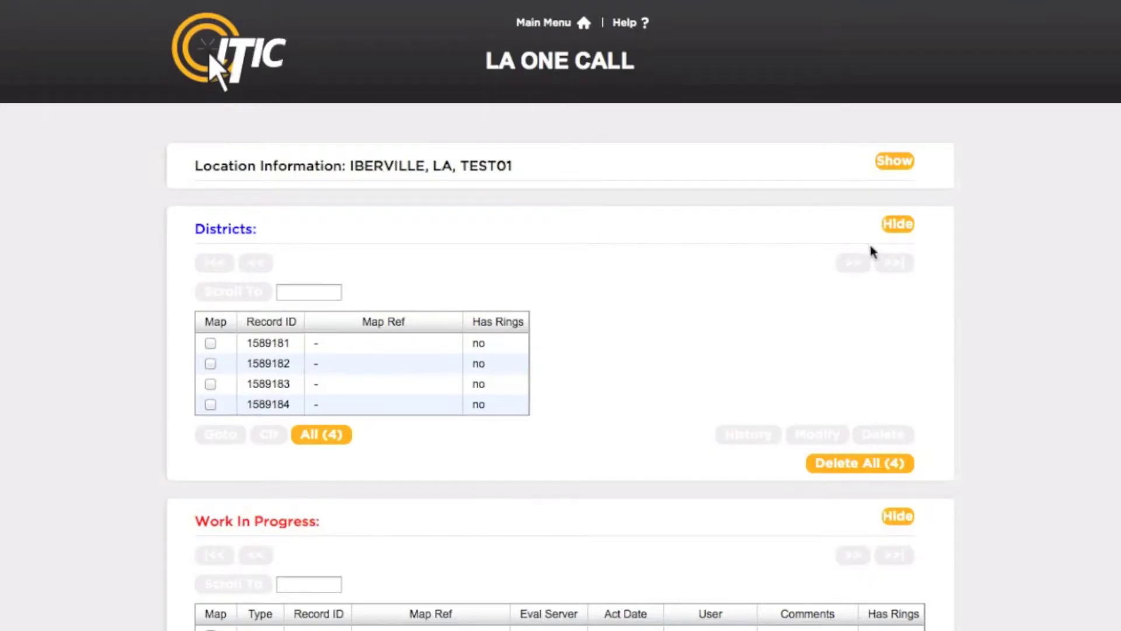
scroll(1009, 292, down, 2)
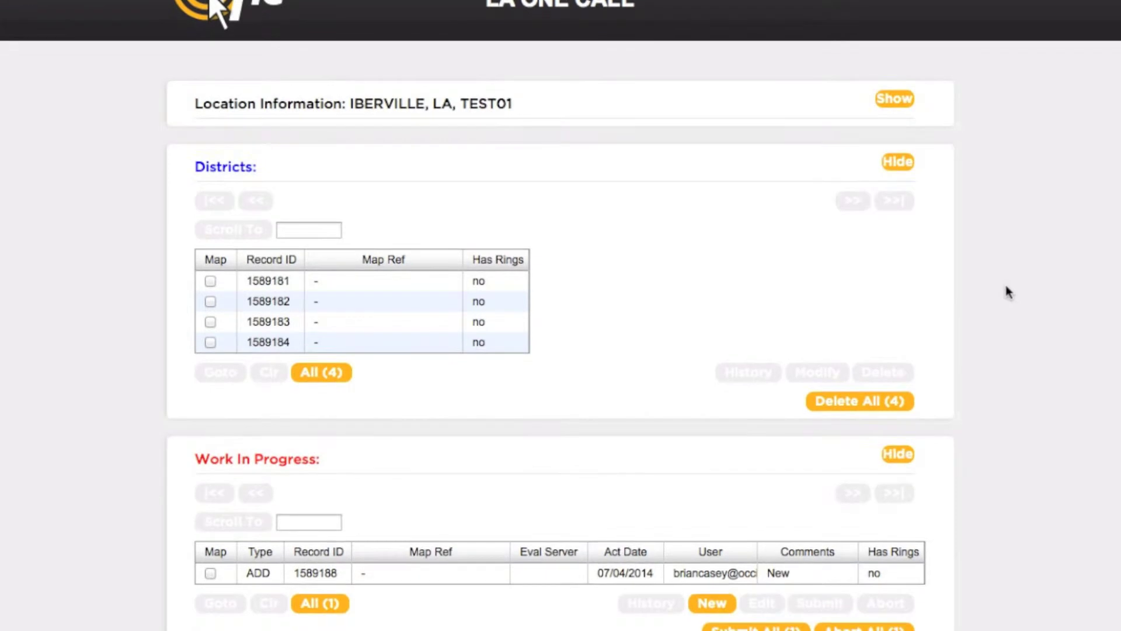
scroll(1008, 286, down, 6)
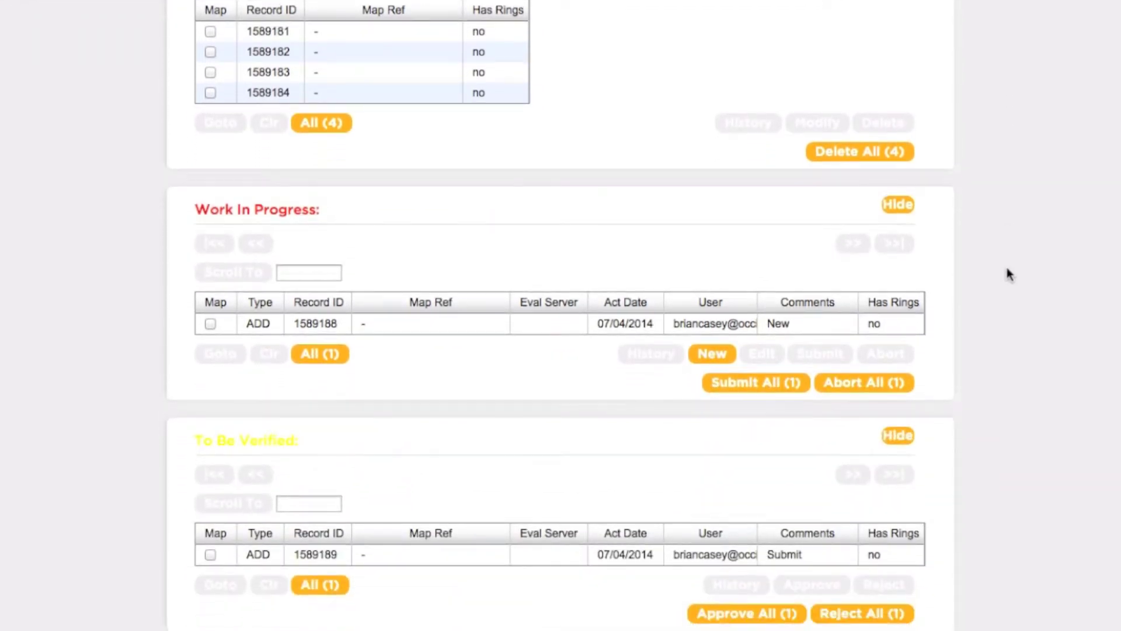
scroll(1009, 275, down, 6)
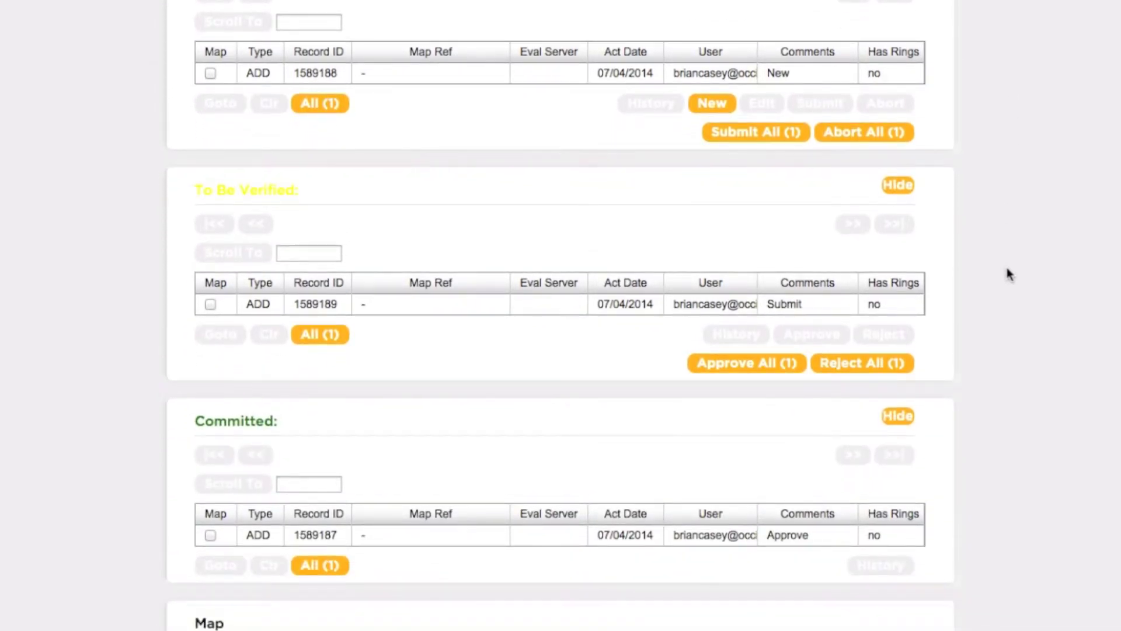
scroll(1009, 274, down, 5)
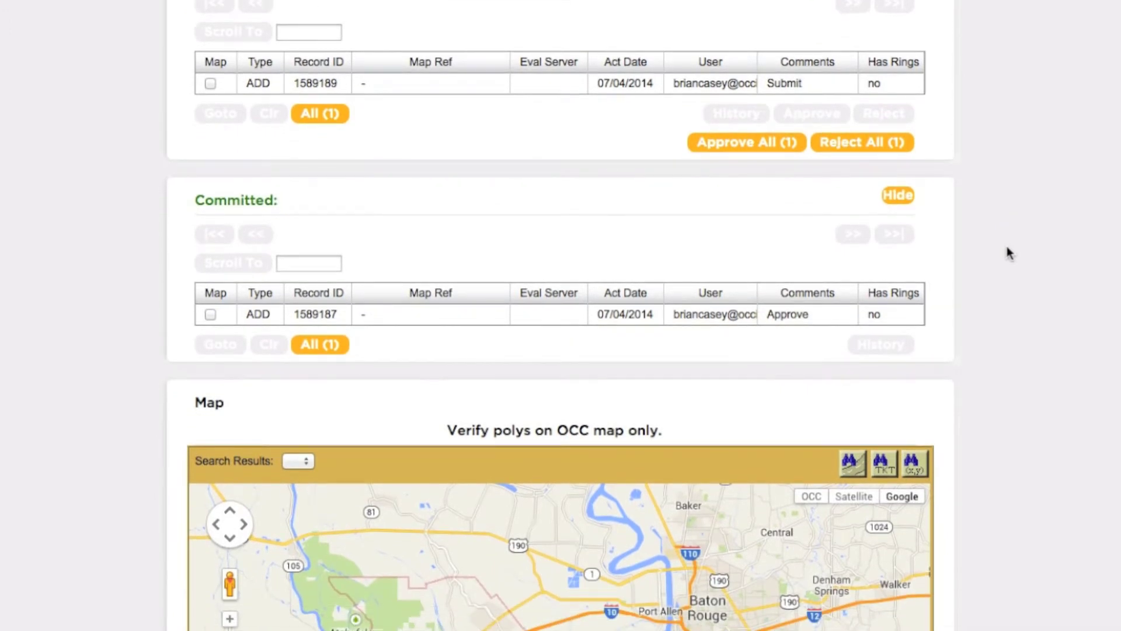
scroll(1008, 253, down, 8)
scroll(1009, 253, down, 2)
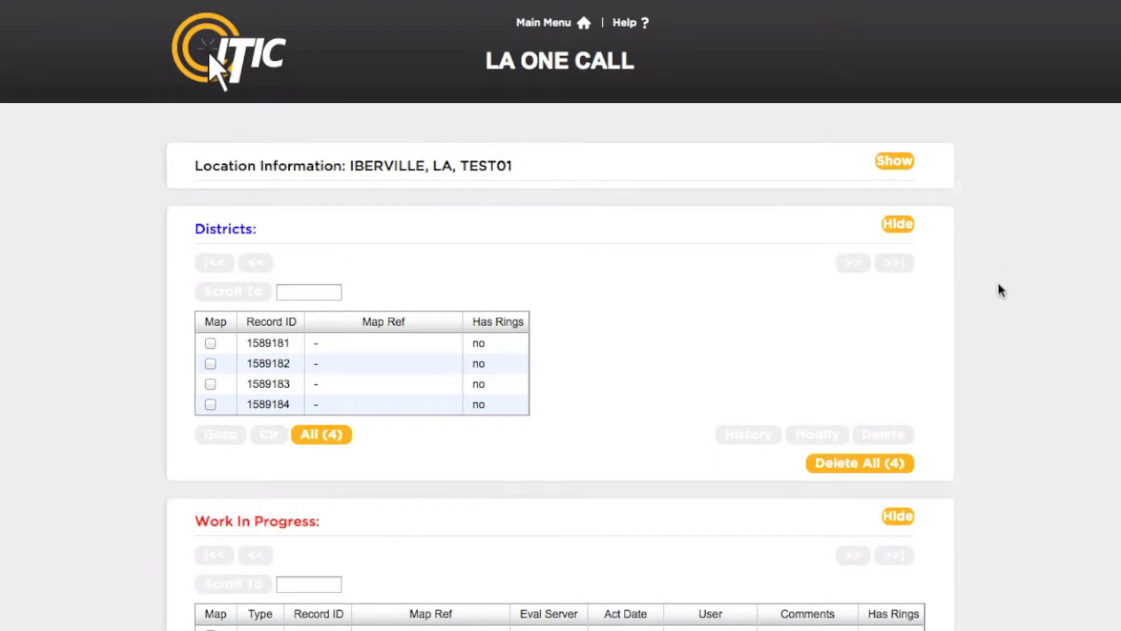
Select all four TEST01 districts and display them on the Plaquemine map.
click(337, 440)
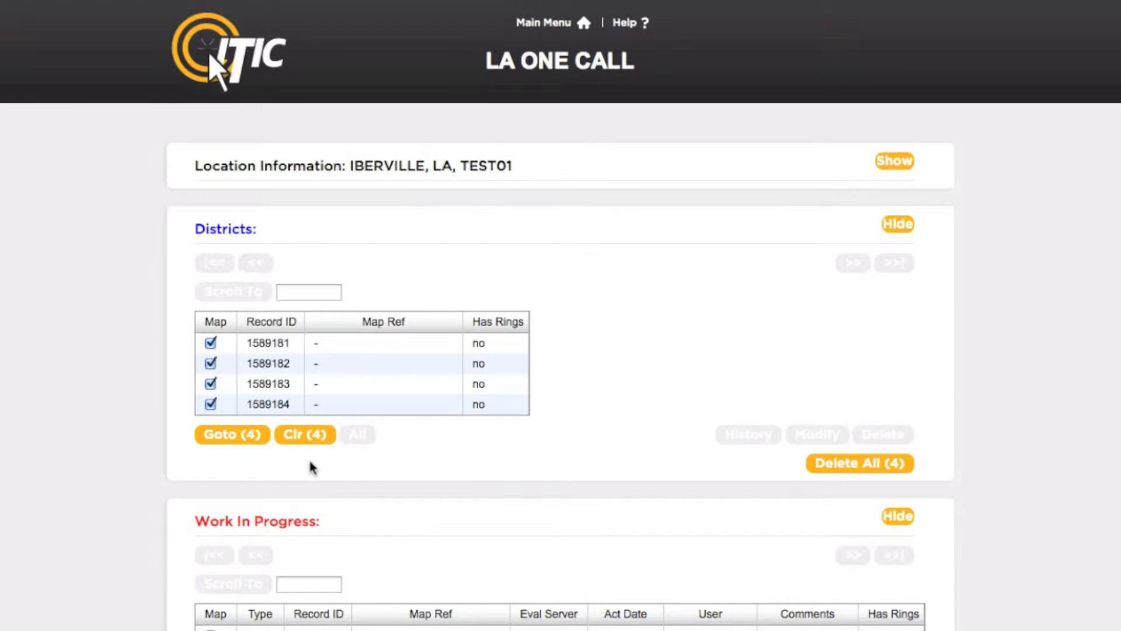
click(248, 441)
scroll(145, 459, down, 10)
scroll(145, 459, down, 10)
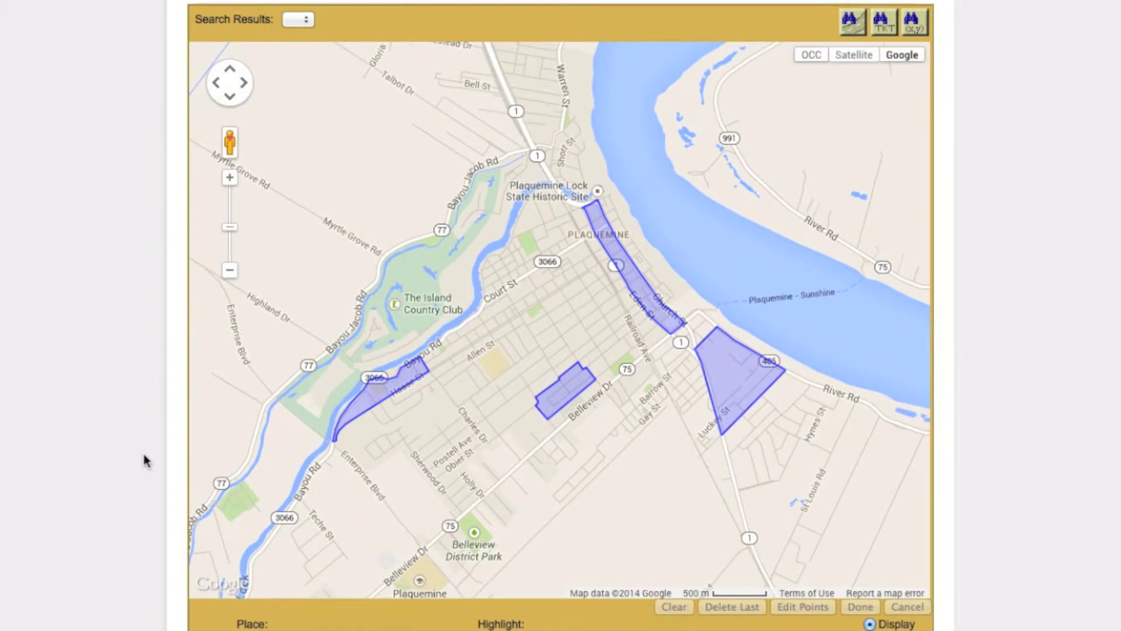
Mark the Work In Progress, To Be Verified and Committed records for display on the map.
scroll(145, 459, up, 13)
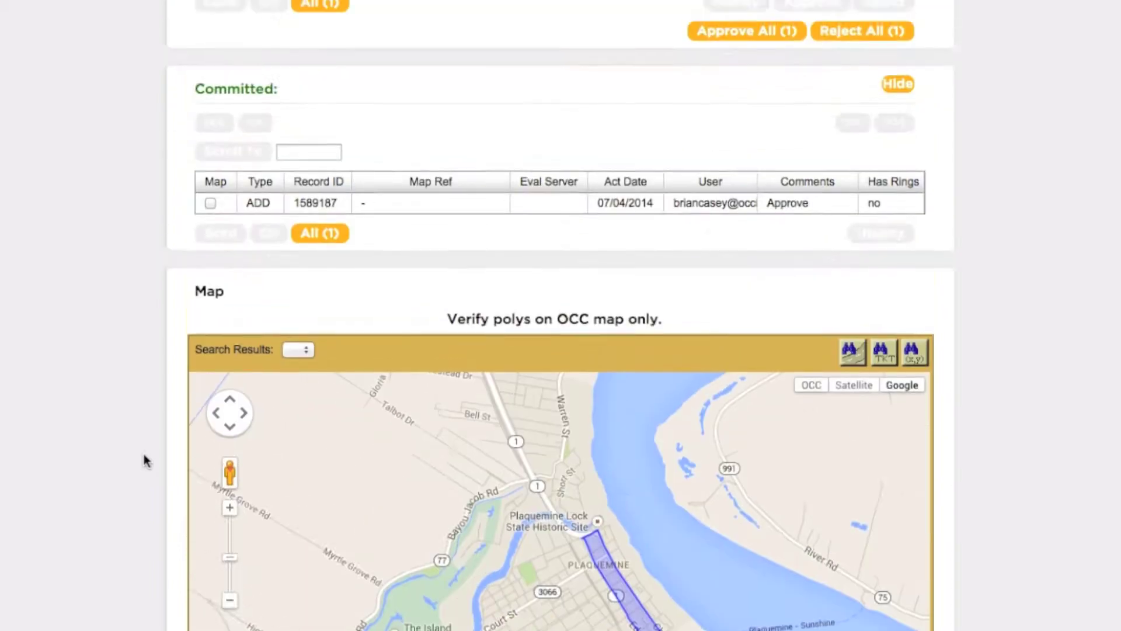
click(305, 240)
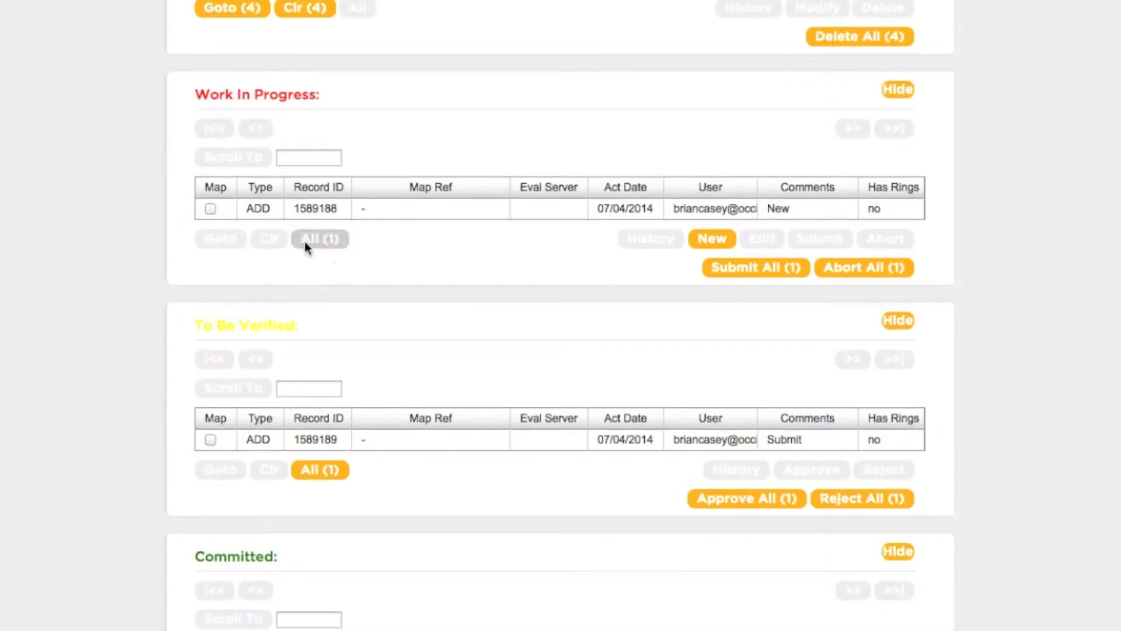
click(338, 471)
scroll(338, 472, down, 4)
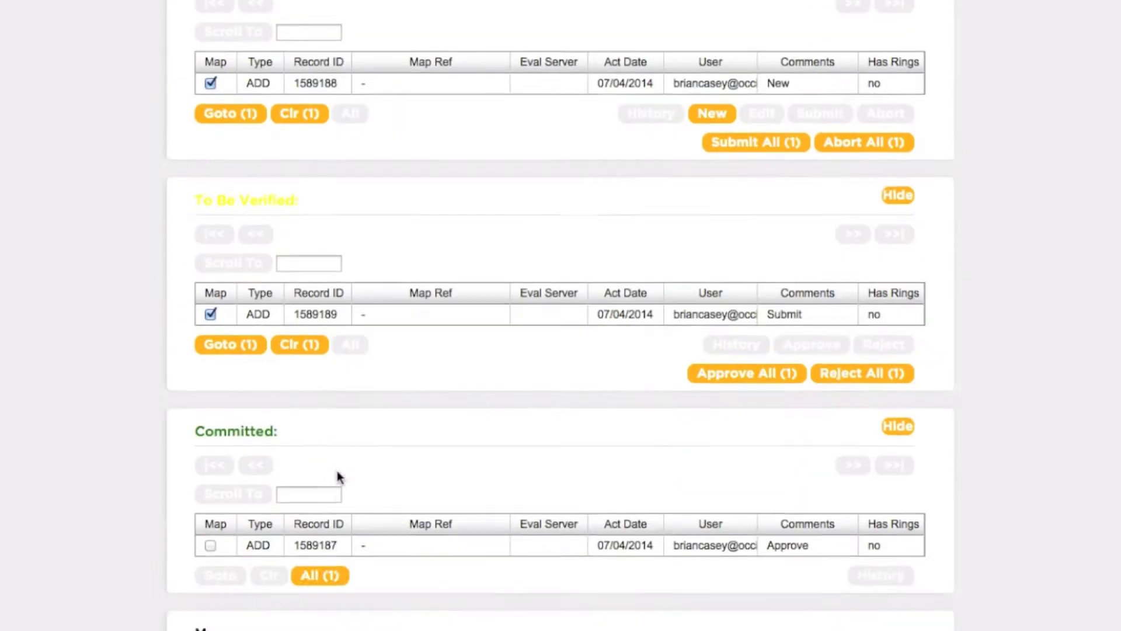
click(337, 472)
scroll(130, 558, down, 10)
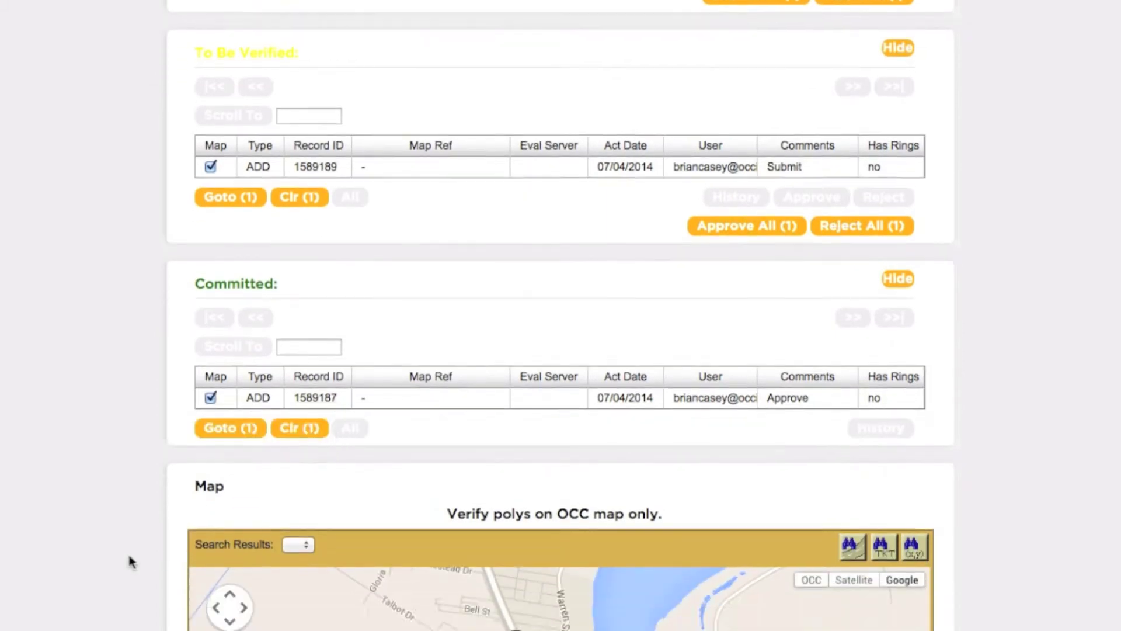
scroll(129, 558, down, 1)
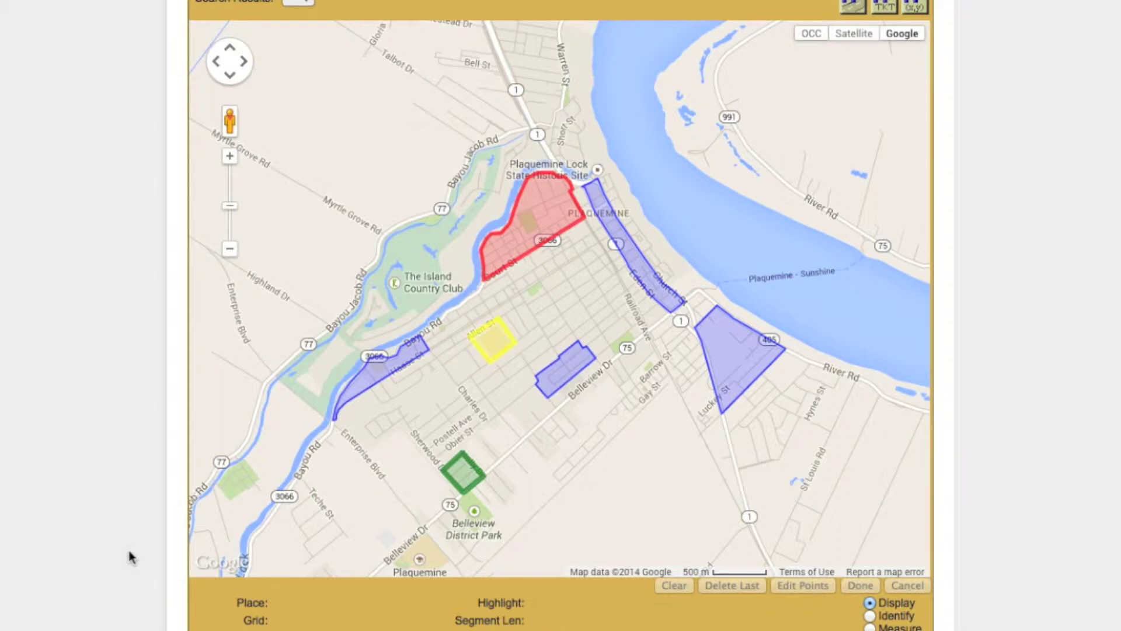
mouse_move(370, 391)
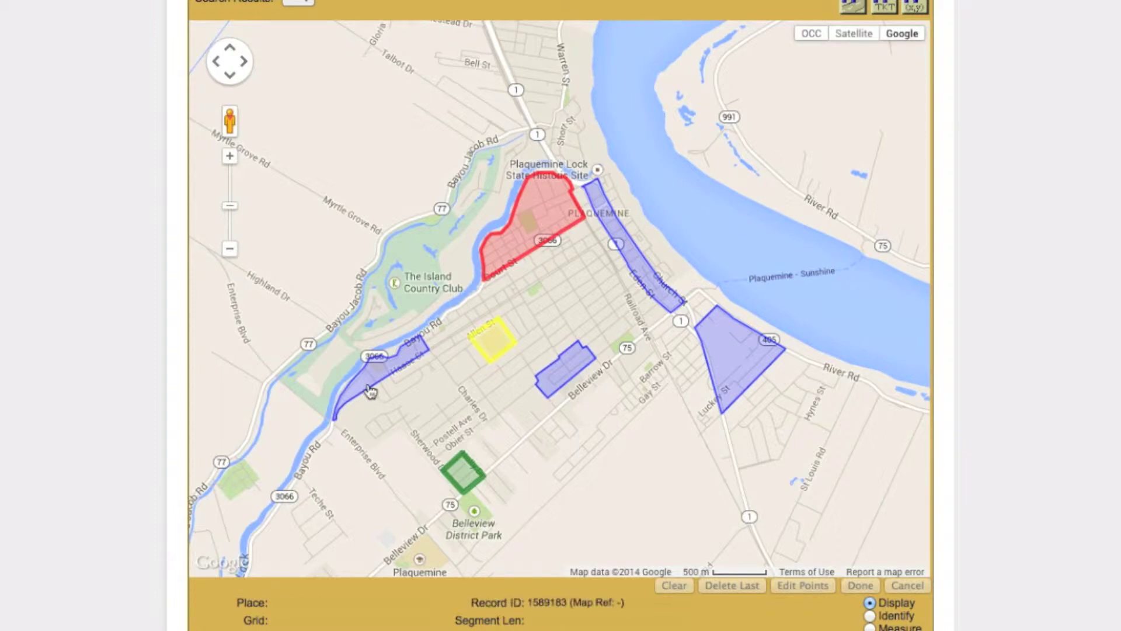
mouse_move(496, 269)
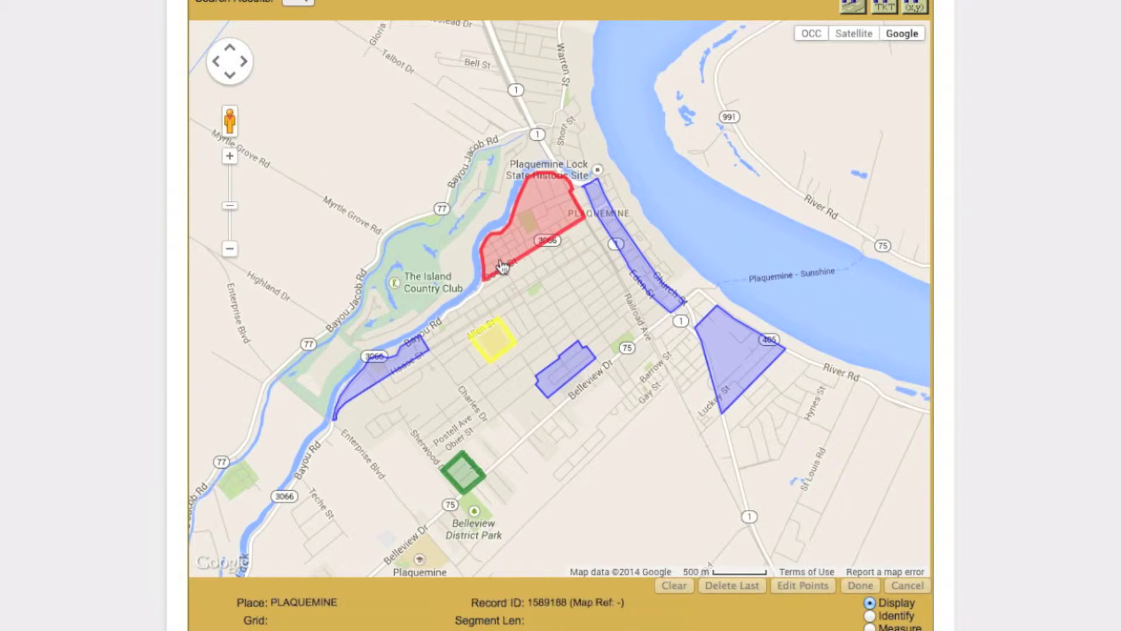
mouse_move(499, 350)
mouse_move(469, 473)
click(552, 381)
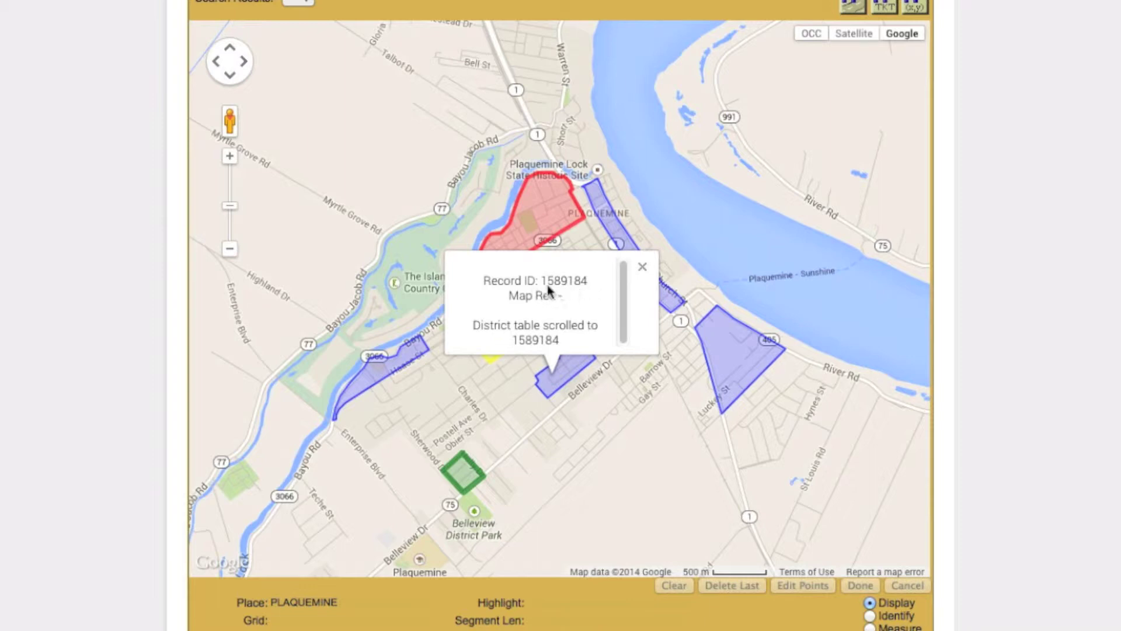
click(643, 267)
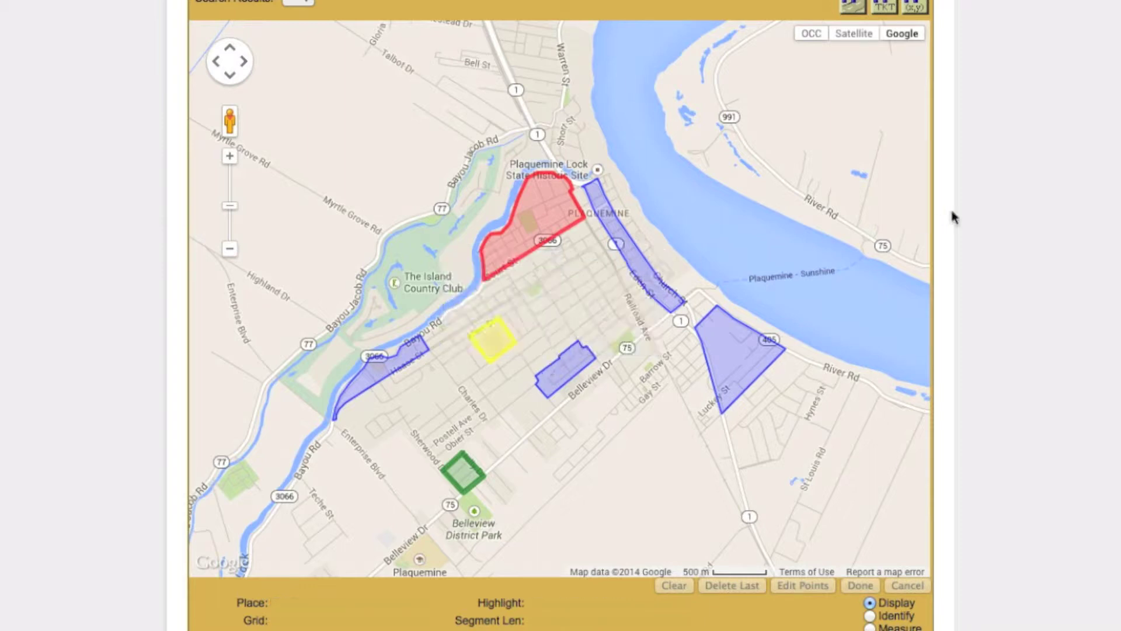
scroll(965, 212, up, 1)
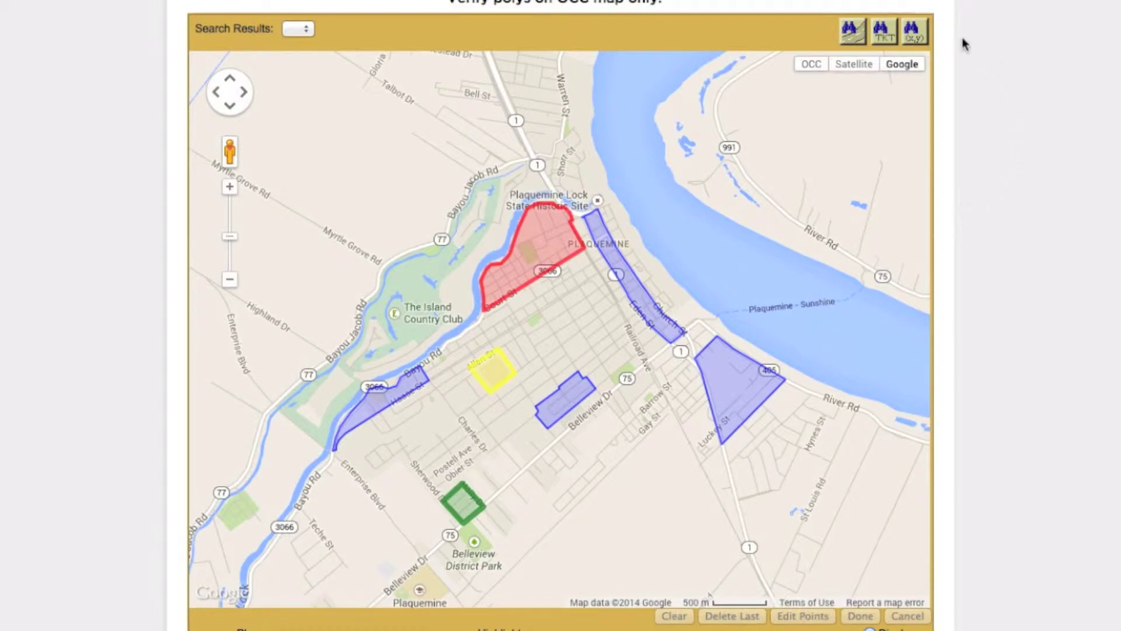
Look up the ticket by its number, then zoom out three levels to see nearby district polygons.
click(882, 32)
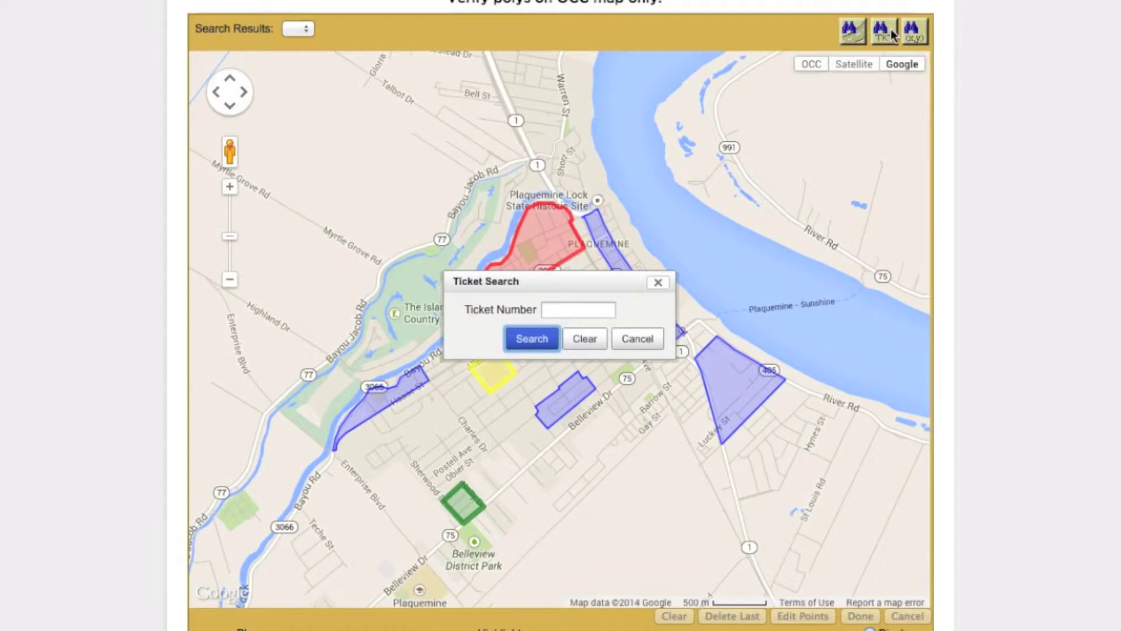
click(598, 306)
text(140)
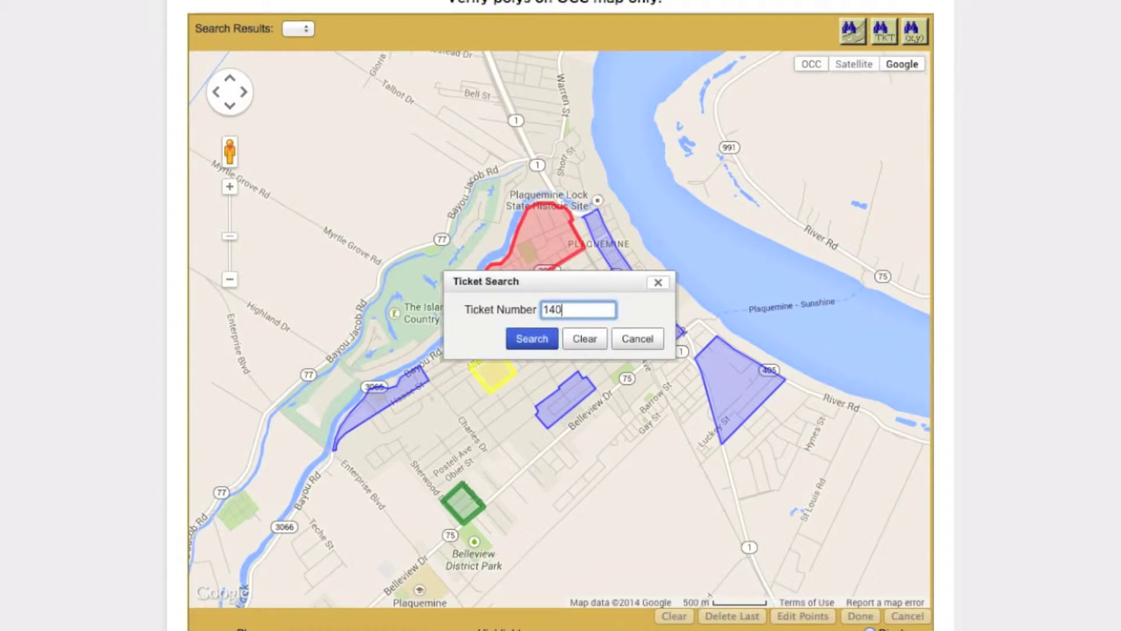
text(234949)
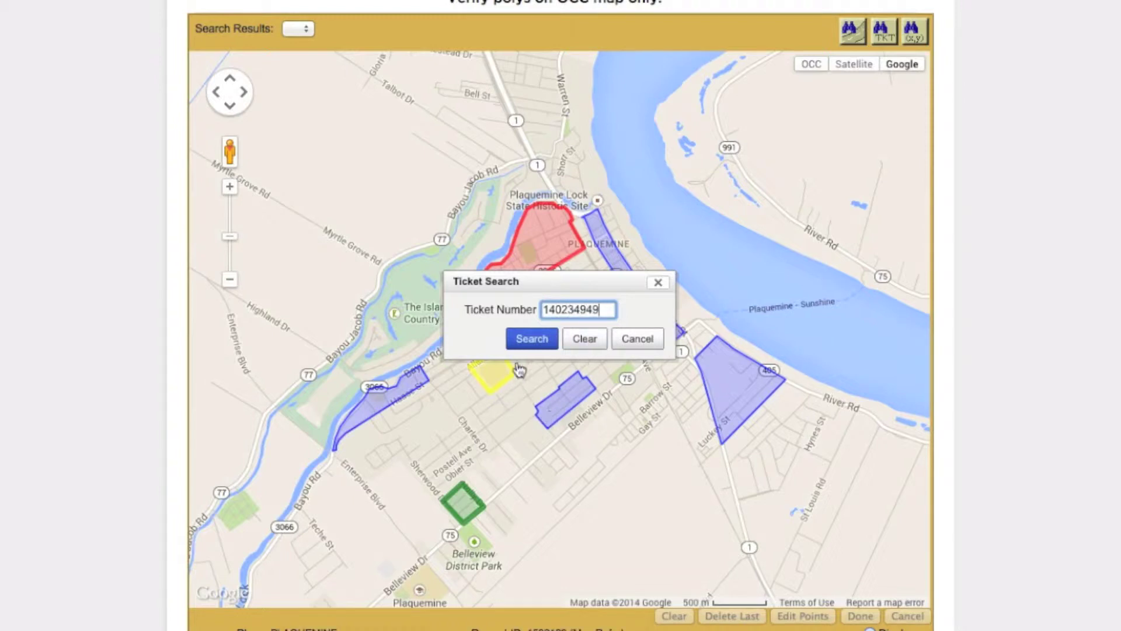
click(527, 341)
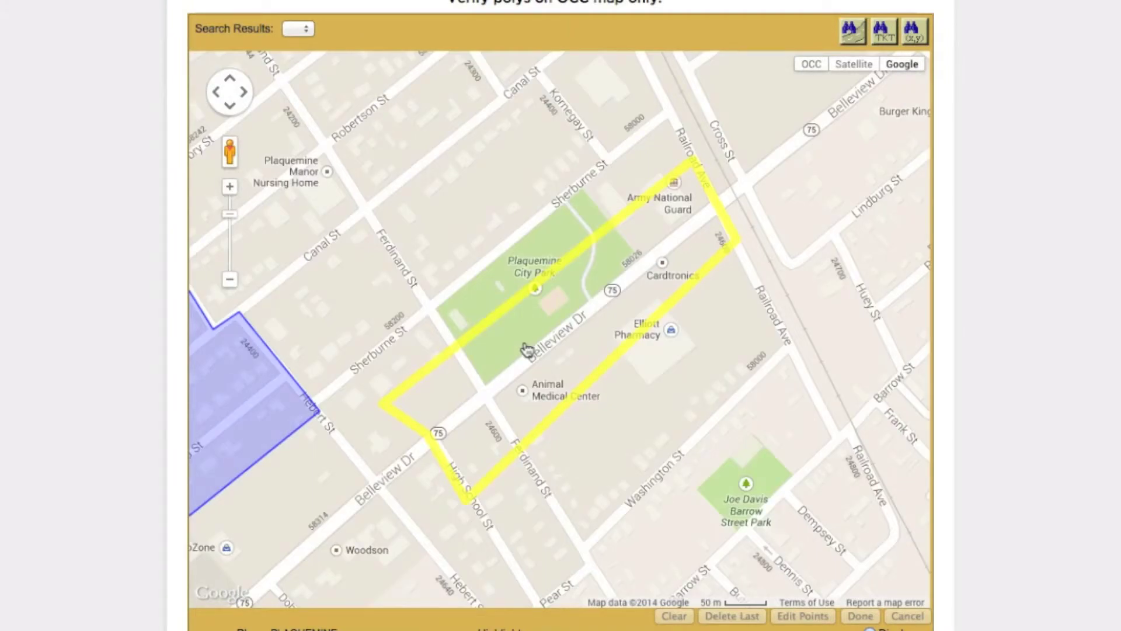
click(230, 280)
click(230, 280)
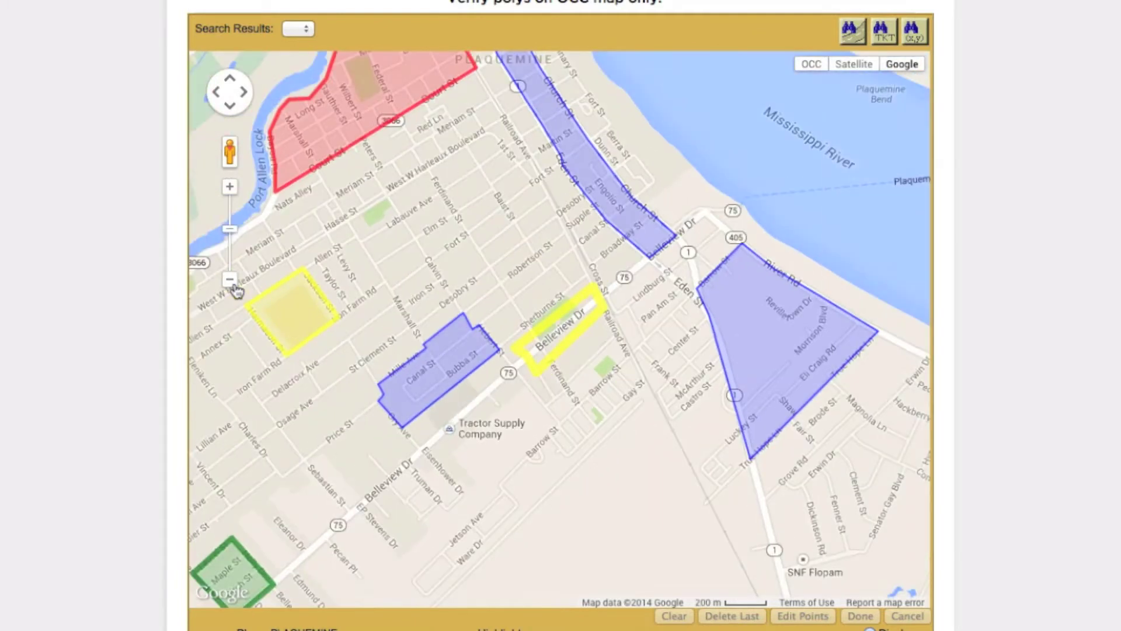
click(231, 281)
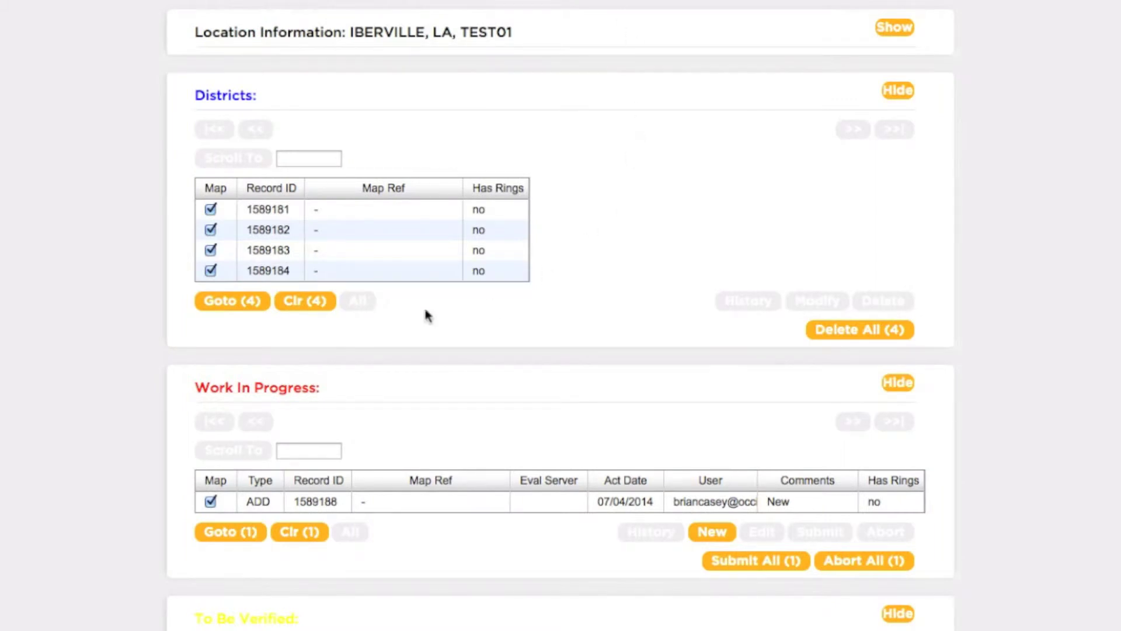
Show only district 1589184 on the map and open its polygon for modification.
click(314, 299)
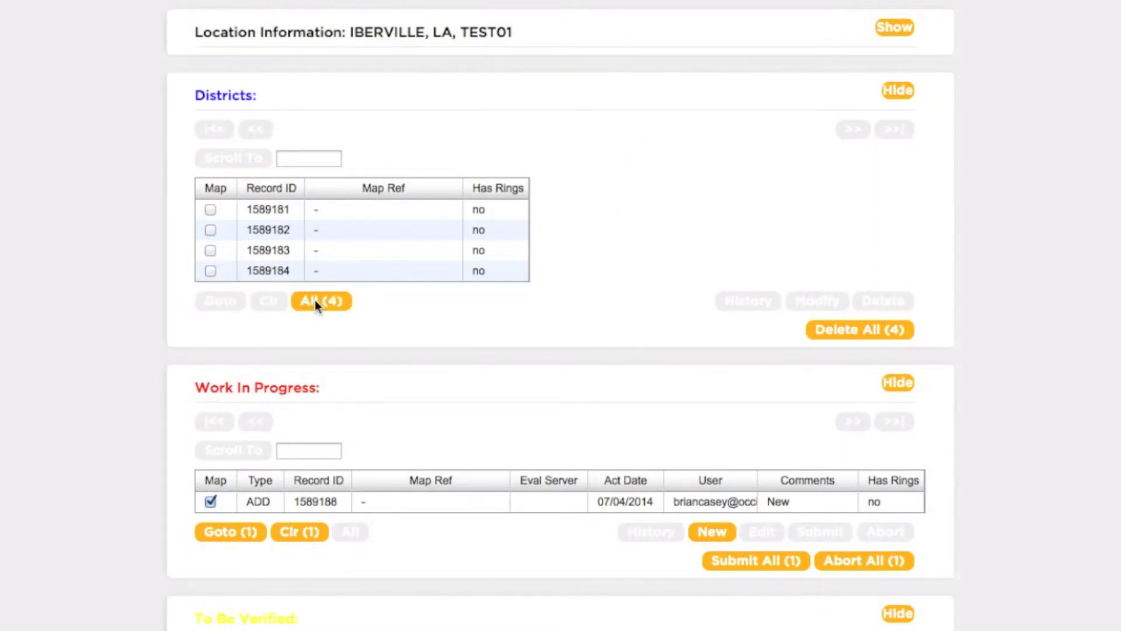
click(211, 271)
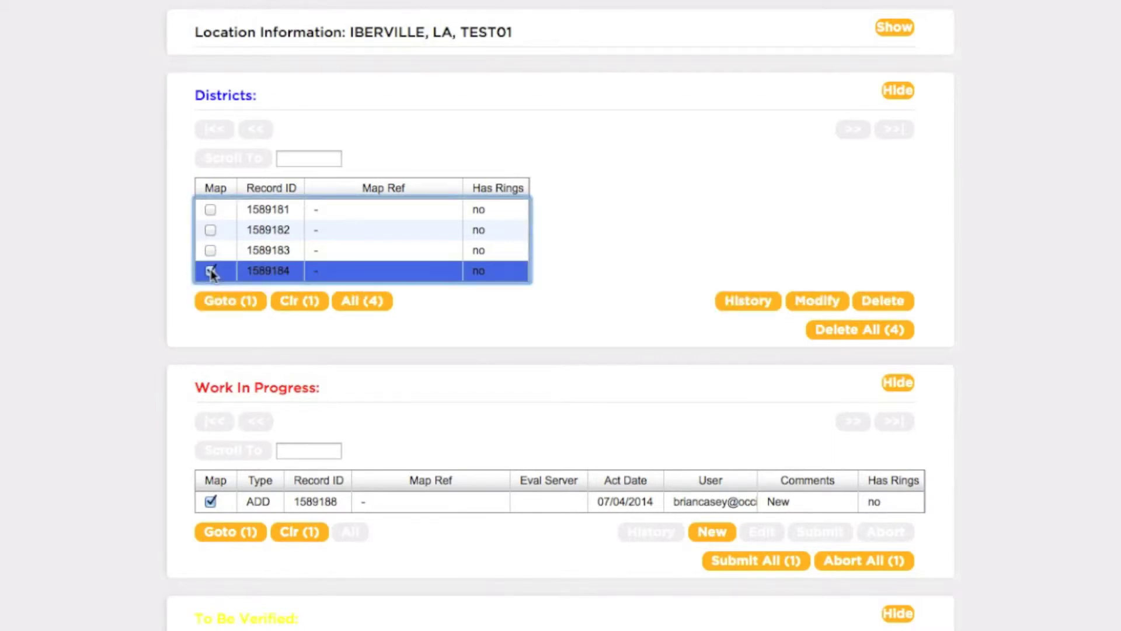
click(238, 302)
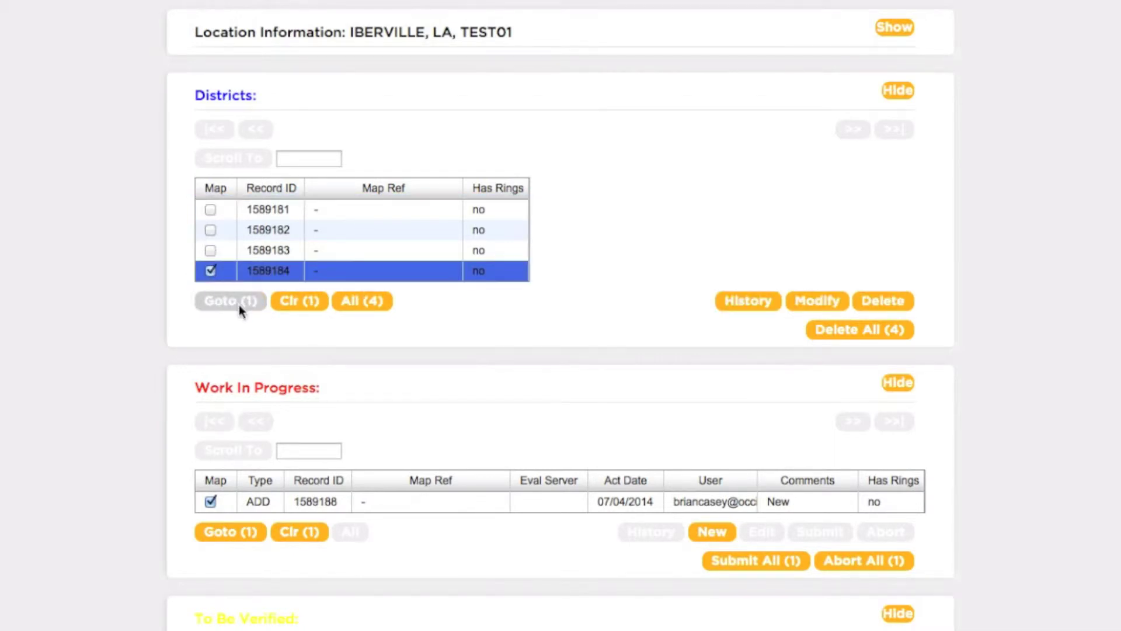
scroll(128, 354, down, 5)
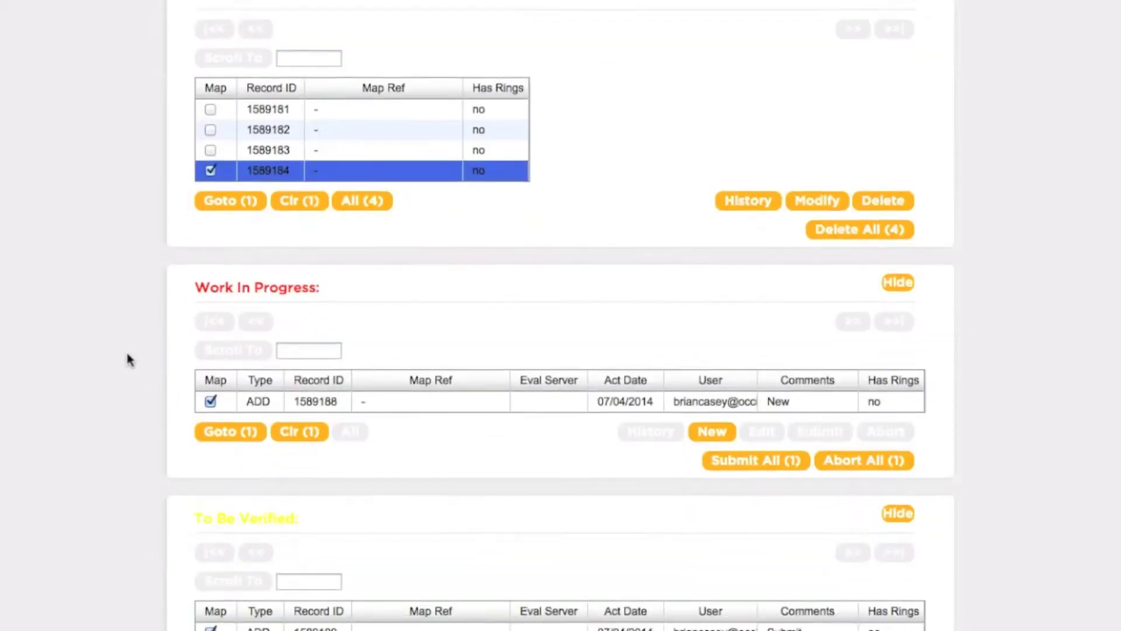
scroll(128, 354, down, 15)
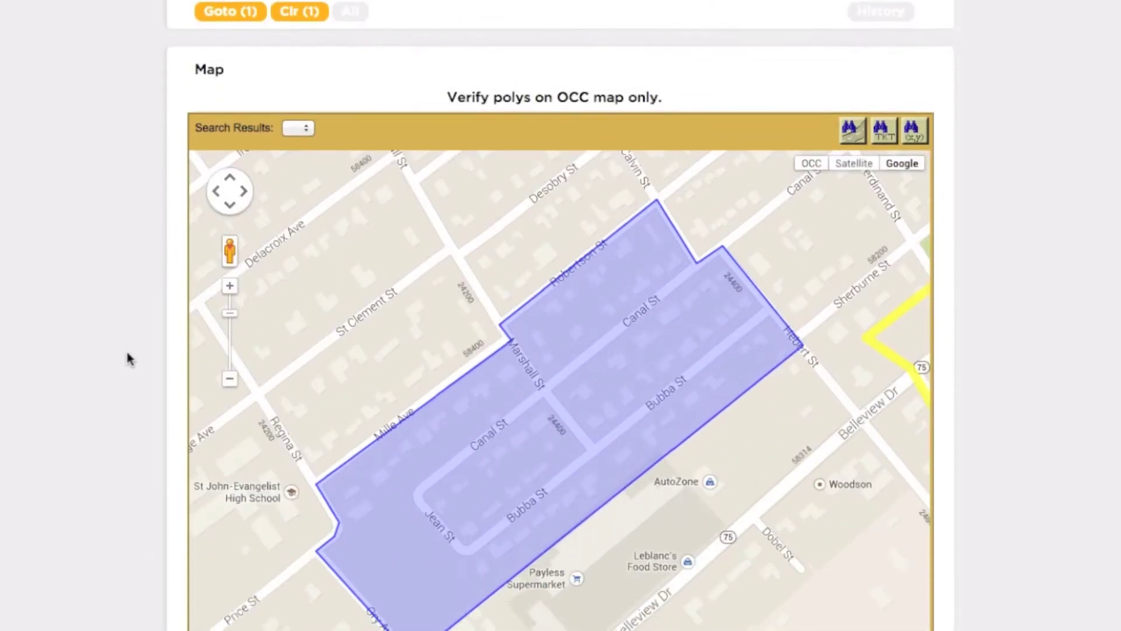
scroll(129, 357, down, 3)
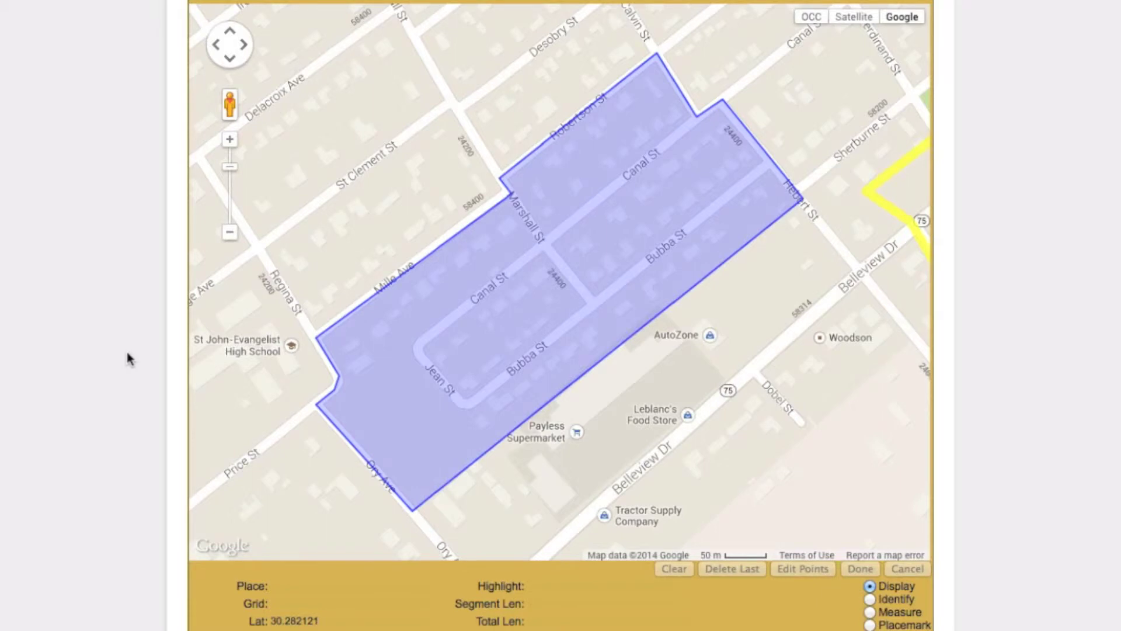
scroll(127, 357, up, 20)
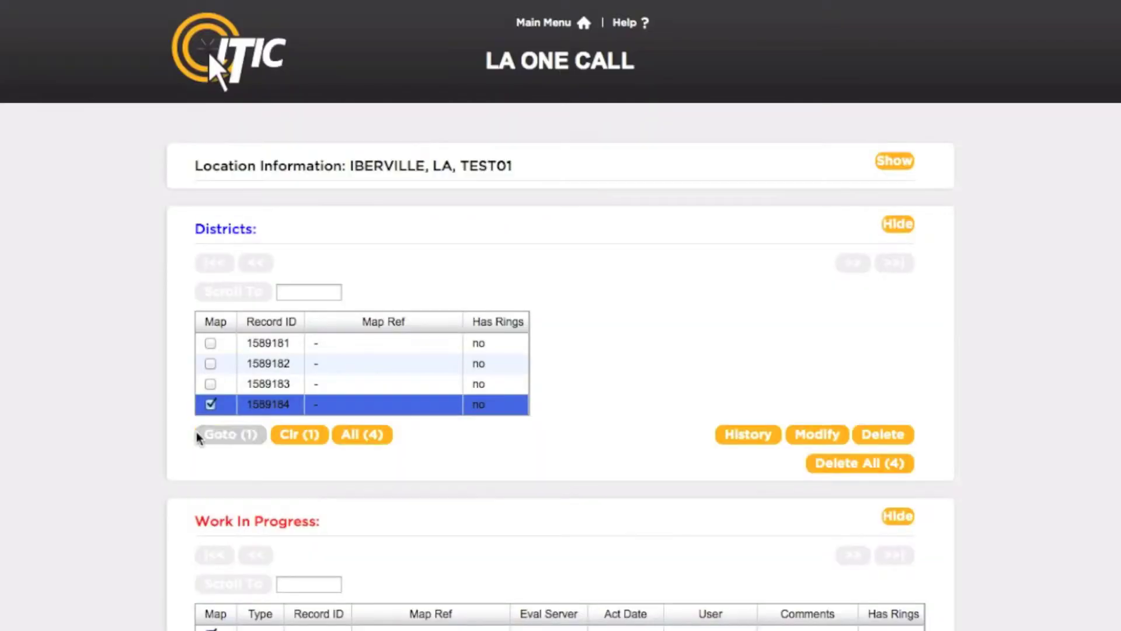
click(809, 441)
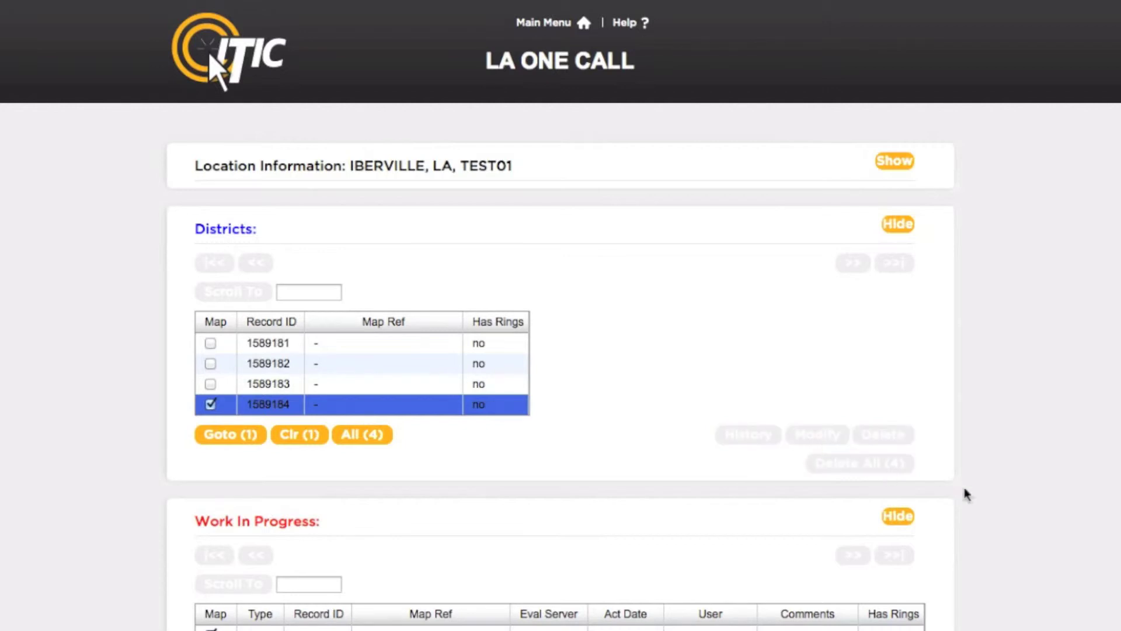
scroll(1000, 487, down, 13)
Drag district 1589184's east corner and edge handles east toward High School St.
scroll(1000, 488, down, 8)
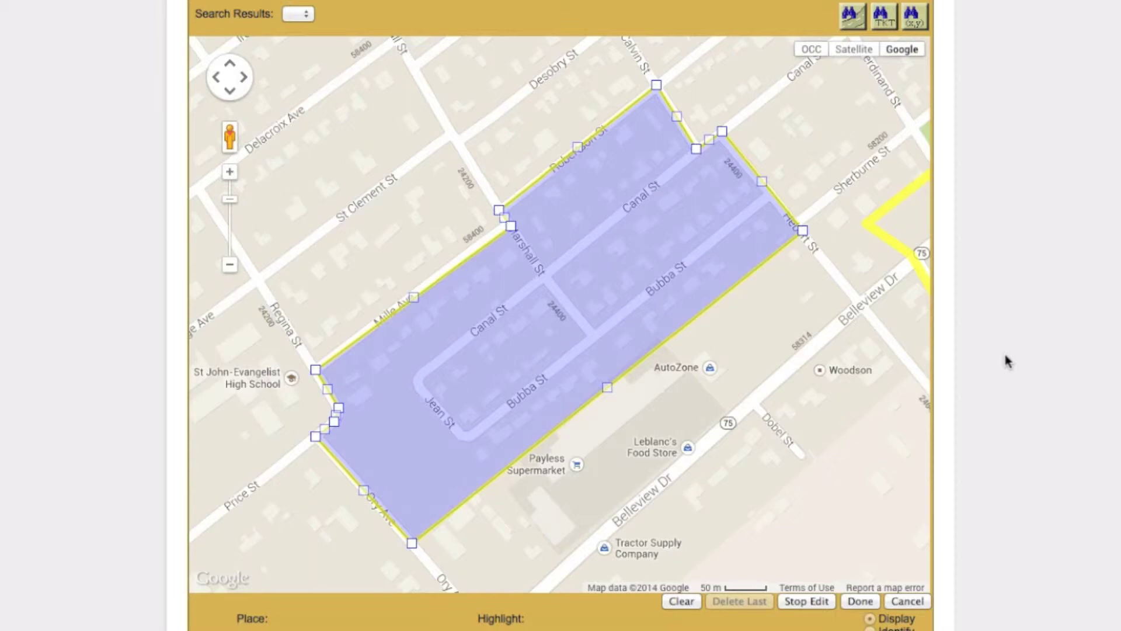
click(231, 269)
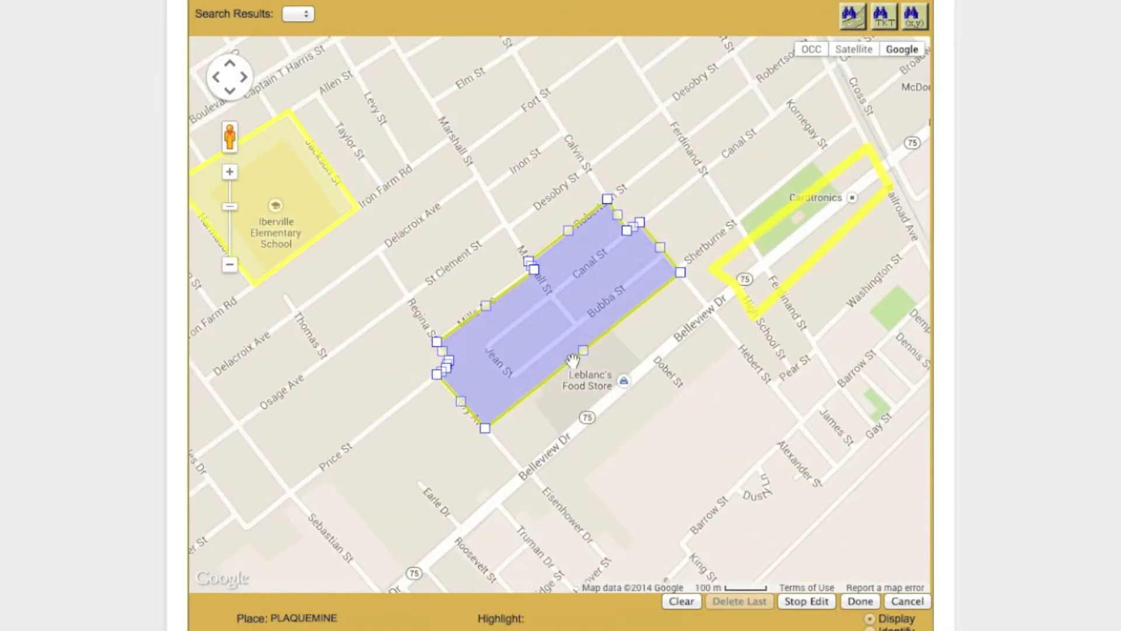
mouse_move(684, 279)
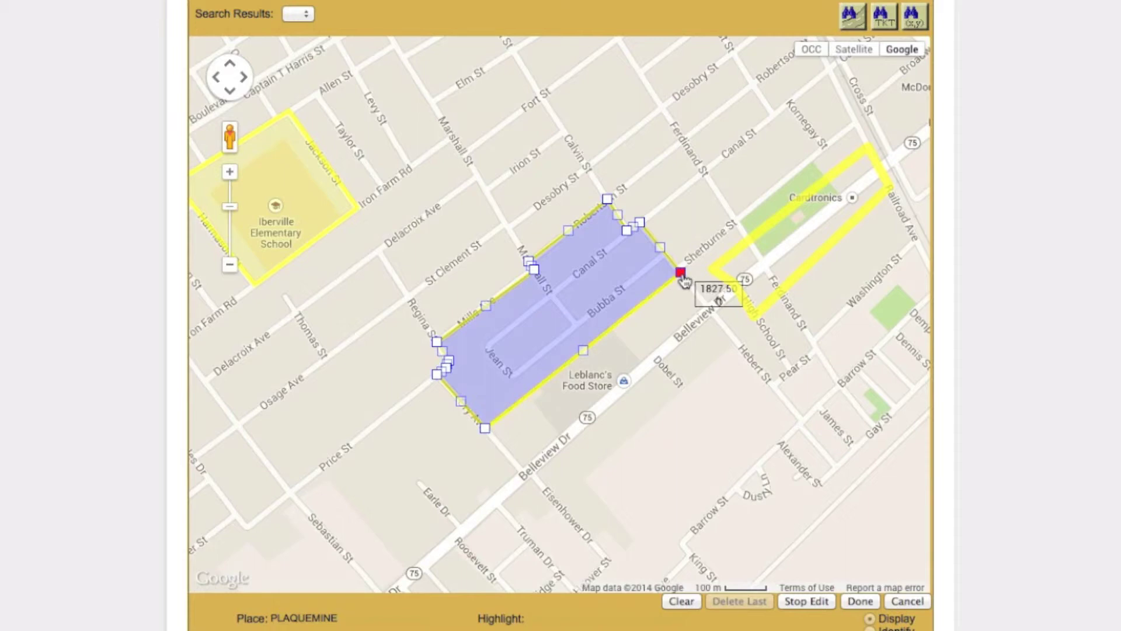
click(682, 275)
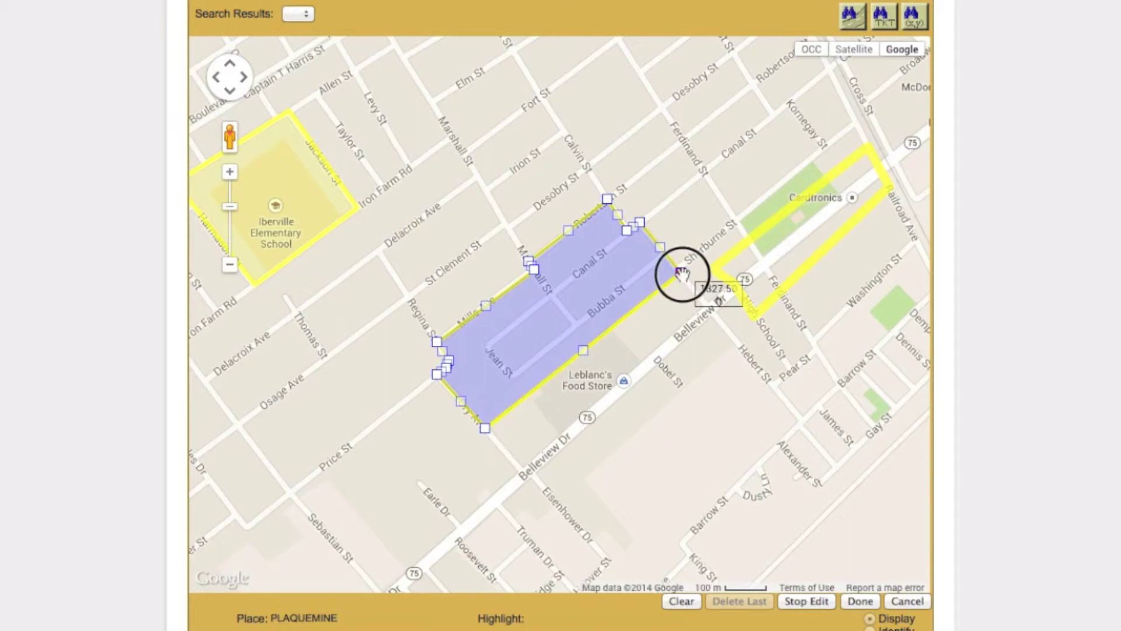
drag(682, 275, 763, 264)
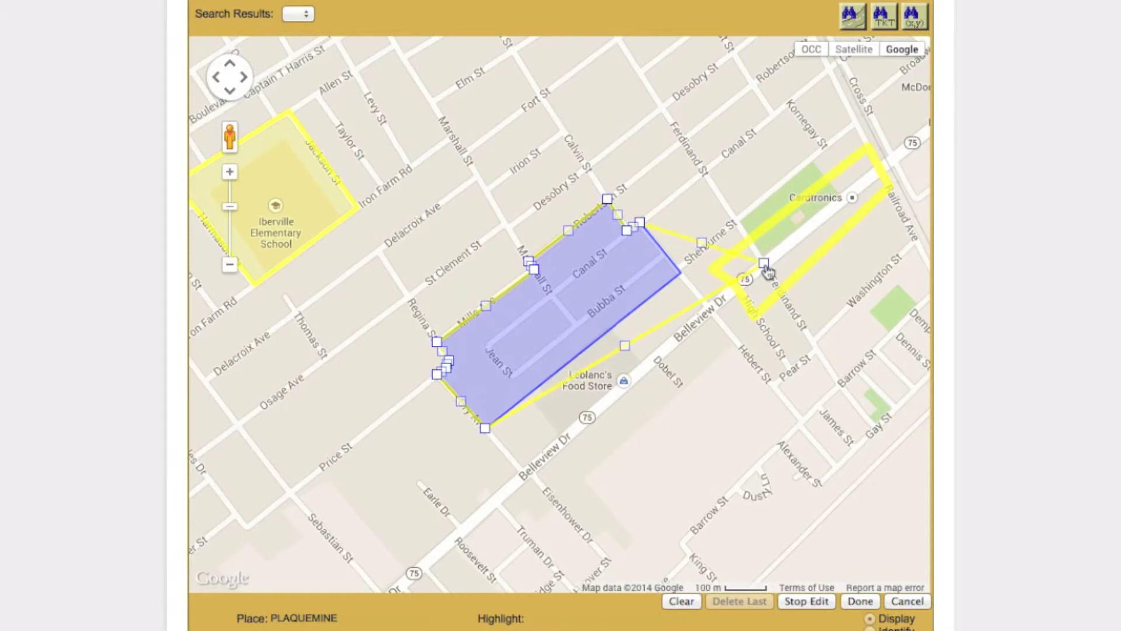
drag(702, 242, 738, 218)
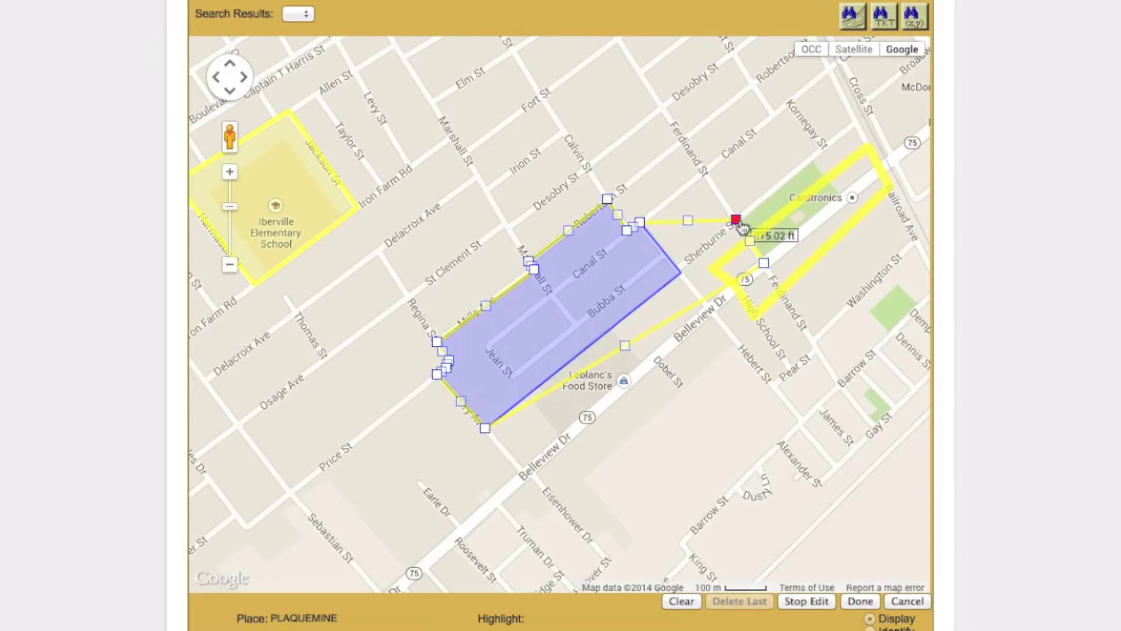
drag(625, 345, 710, 309)
drag(597, 368, 707, 170)
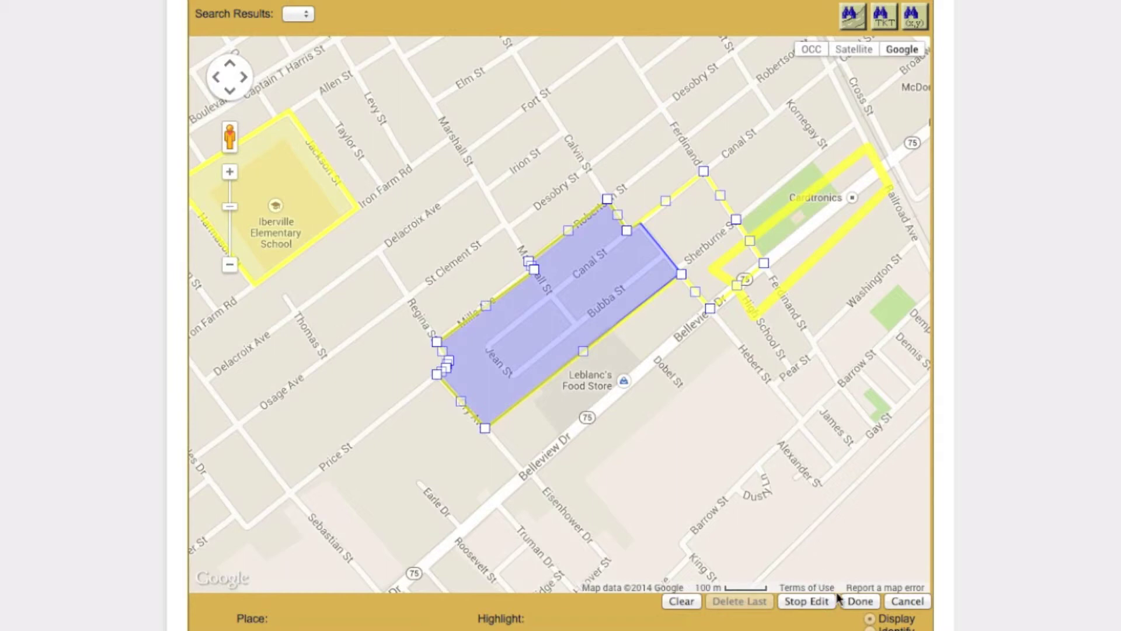
Finish the outline edit and save it as a Modify transaction dated 07/04/2014.
click(873, 604)
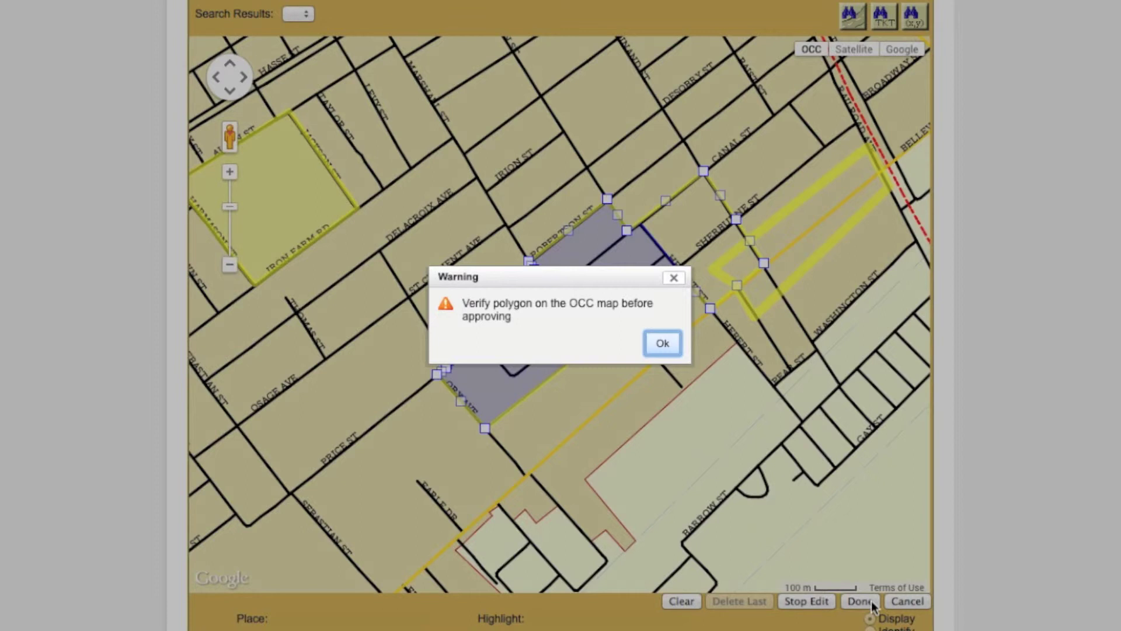
click(666, 346)
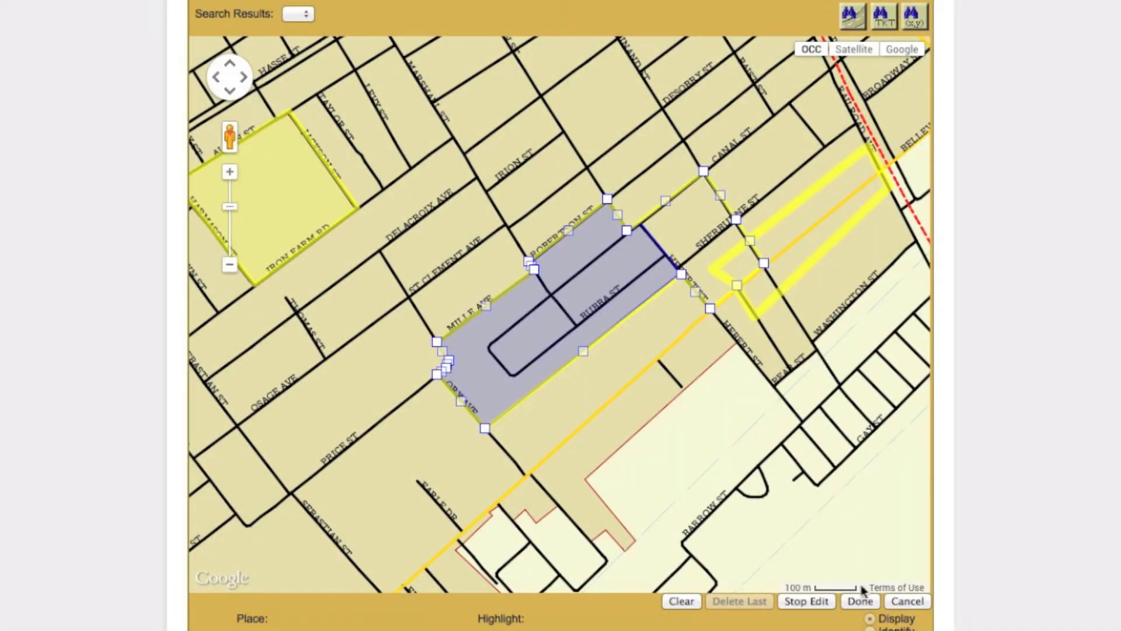
click(862, 604)
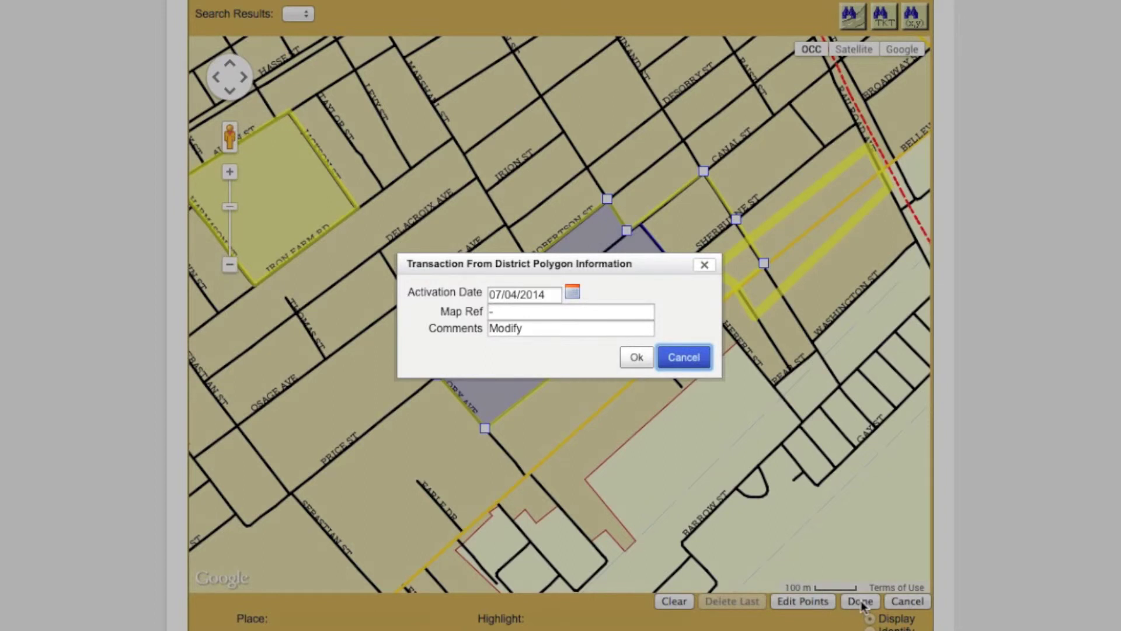
click(636, 357)
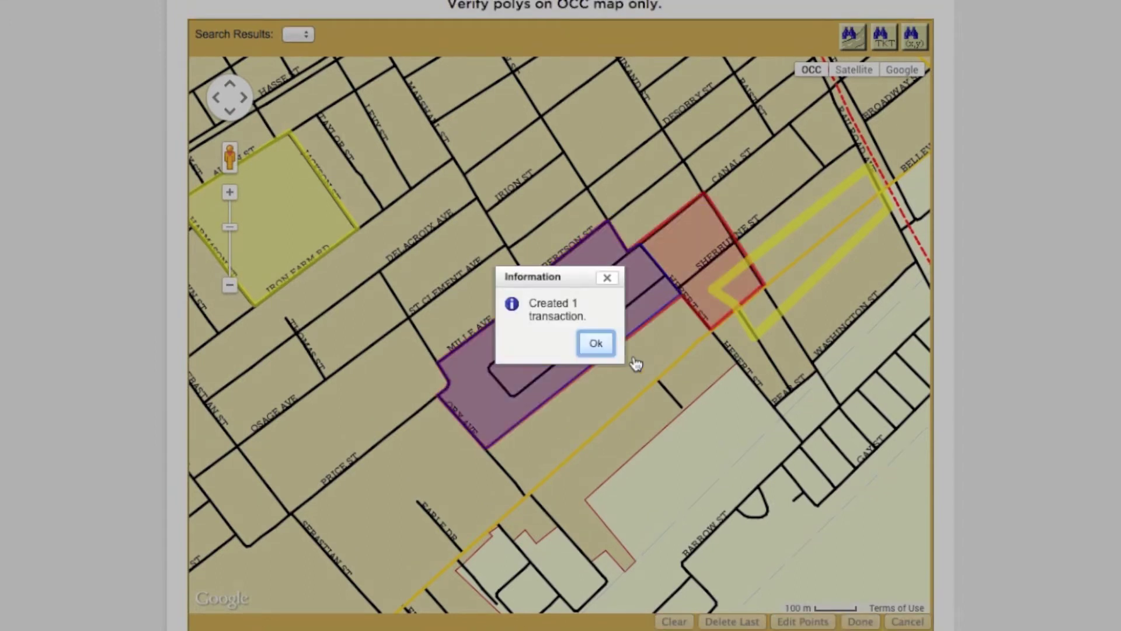
click(598, 346)
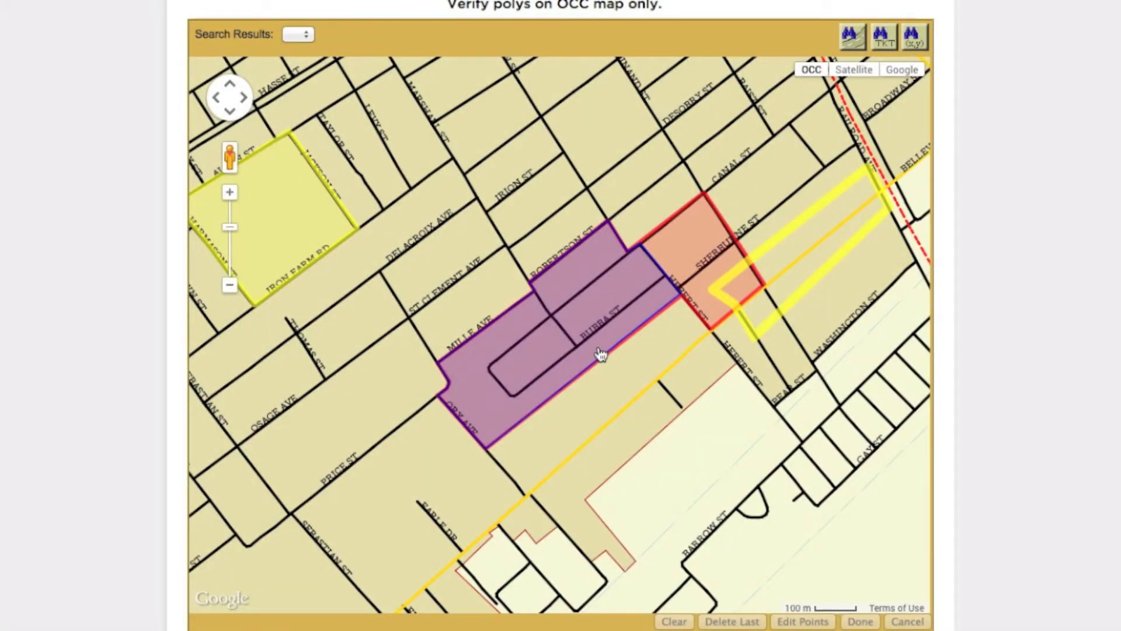
click(690, 237)
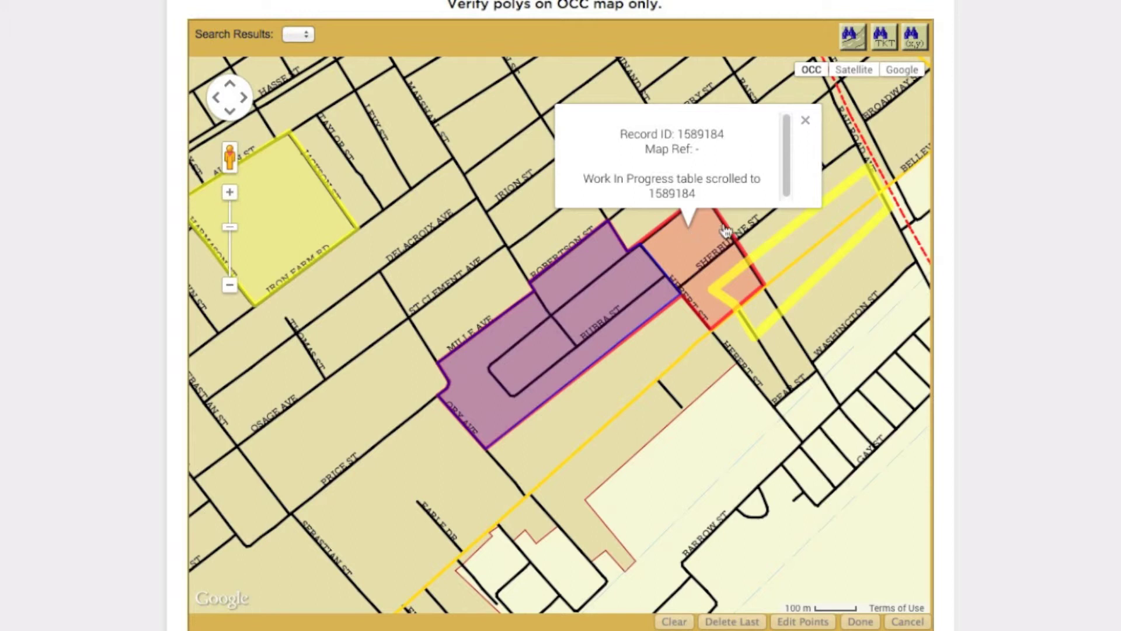
click(806, 122)
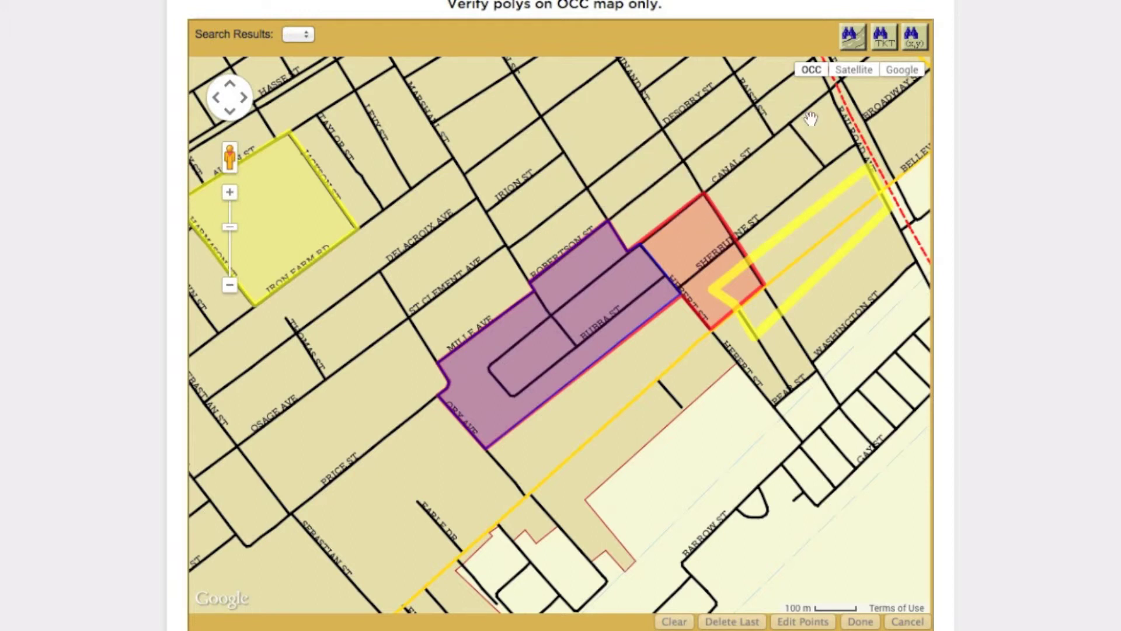
Select MOD 1589184 in Work In Progress and submit it with comment Submit.
scroll(996, 178, up, 5)
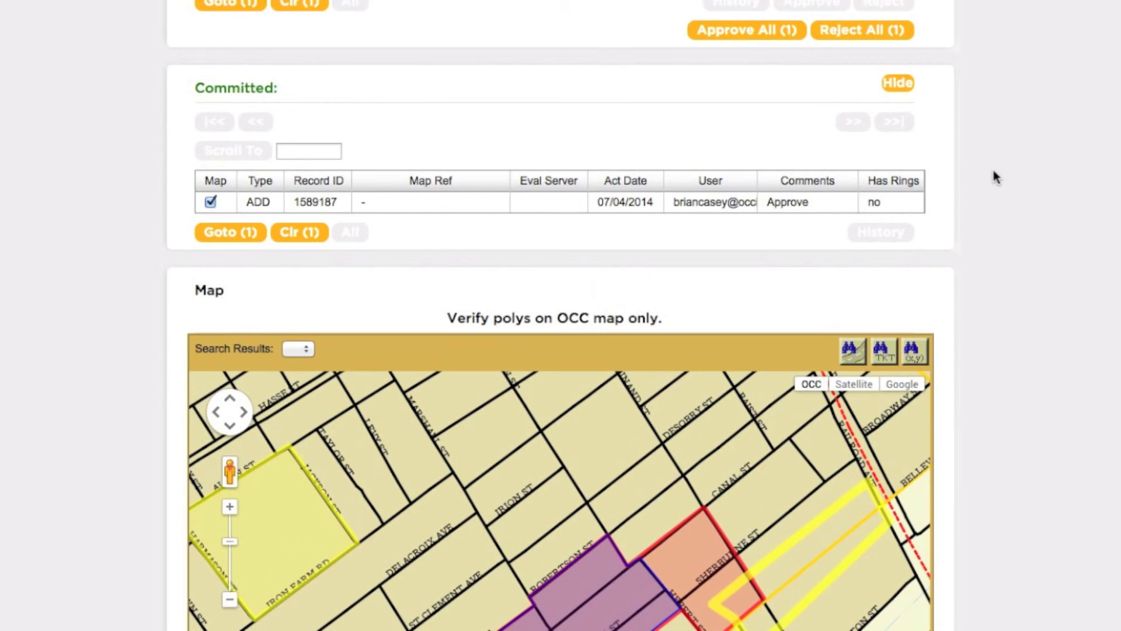
scroll(996, 177, up, 6)
scroll(997, 177, up, 3)
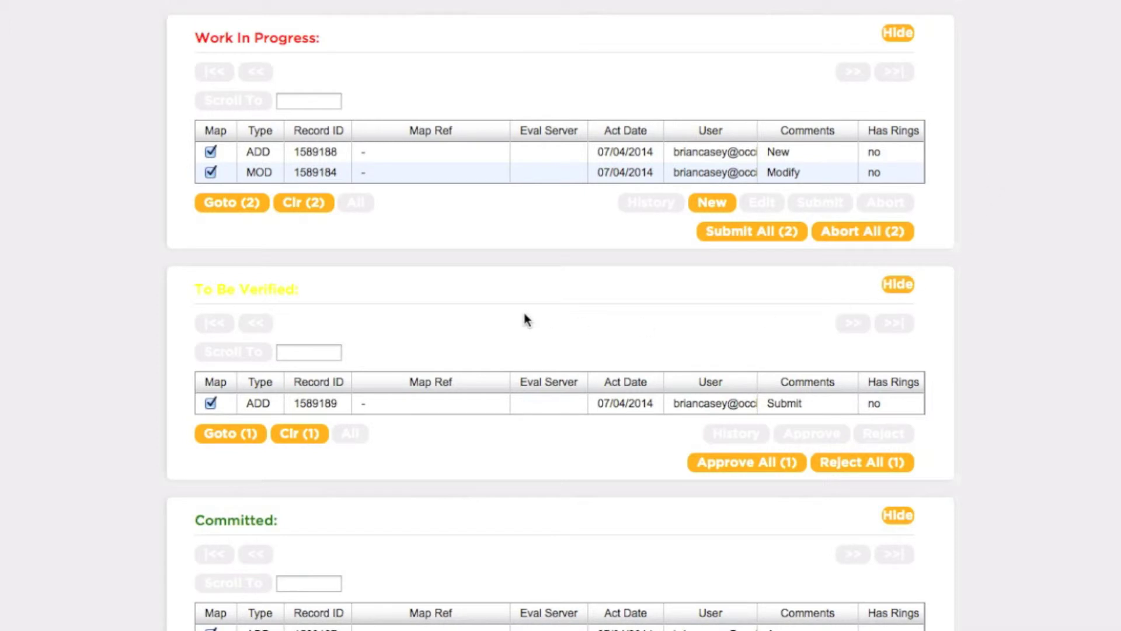
click(211, 173)
click(211, 172)
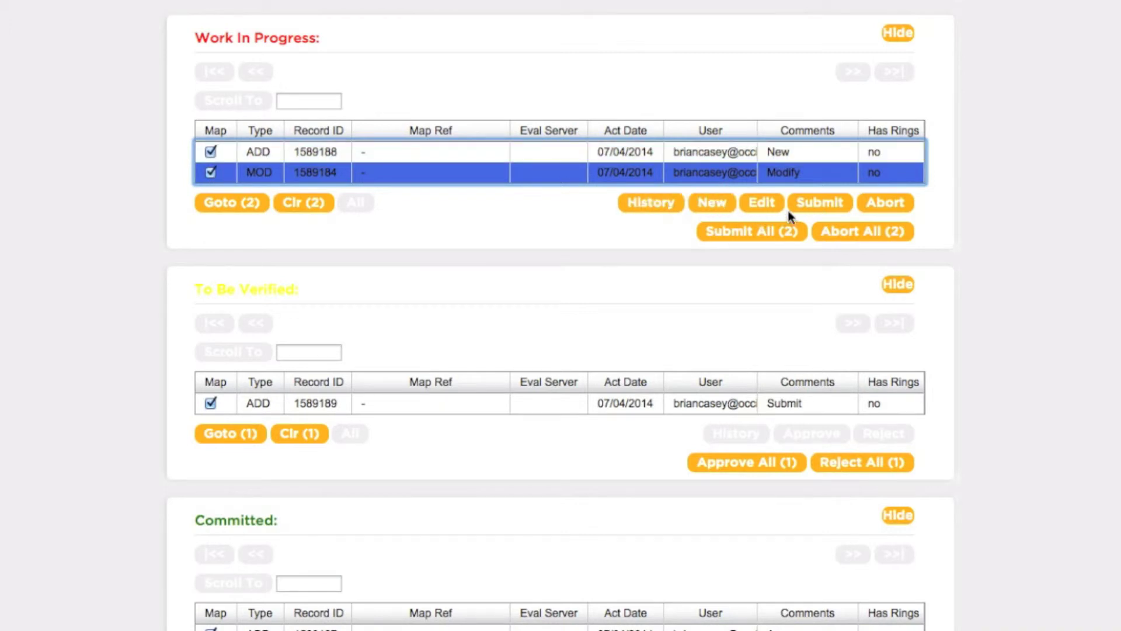
click(819, 203)
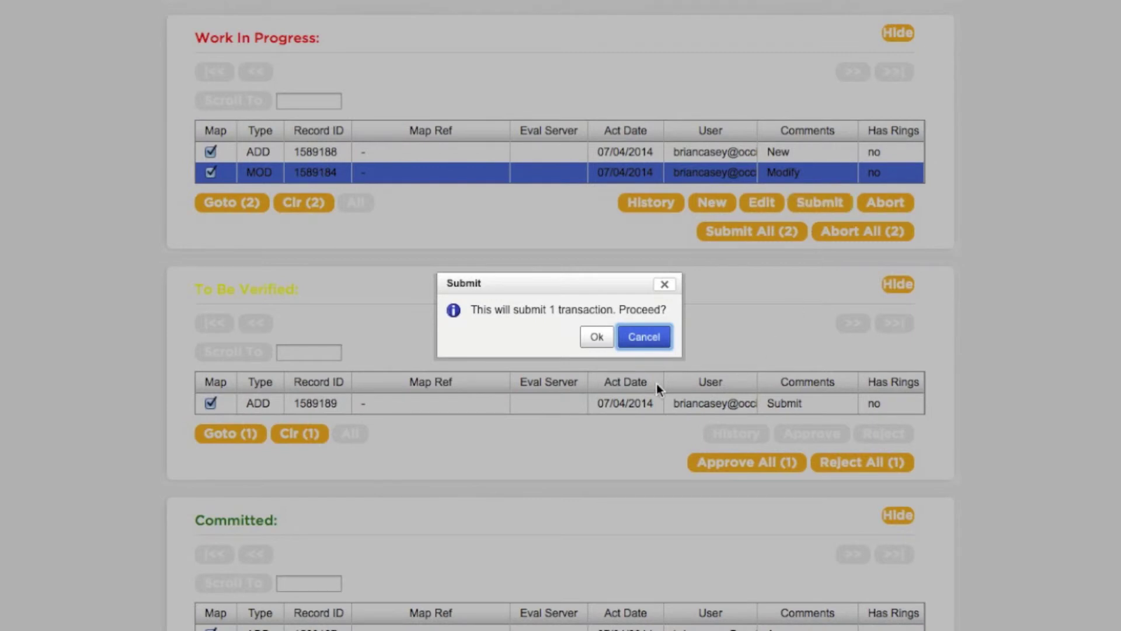
click(597, 338)
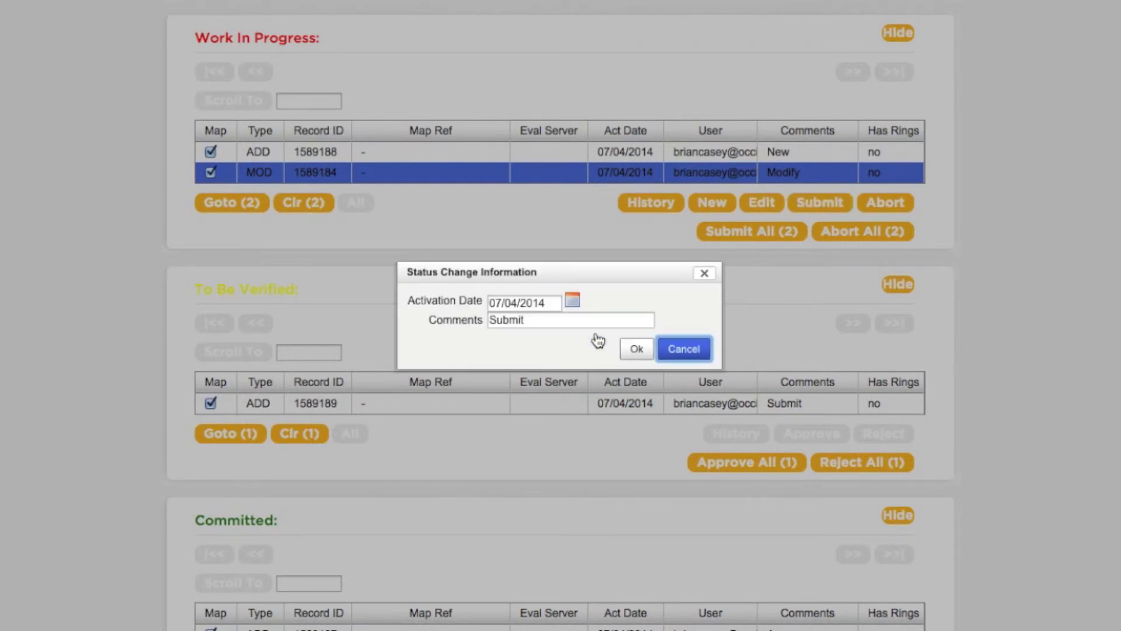
click(634, 350)
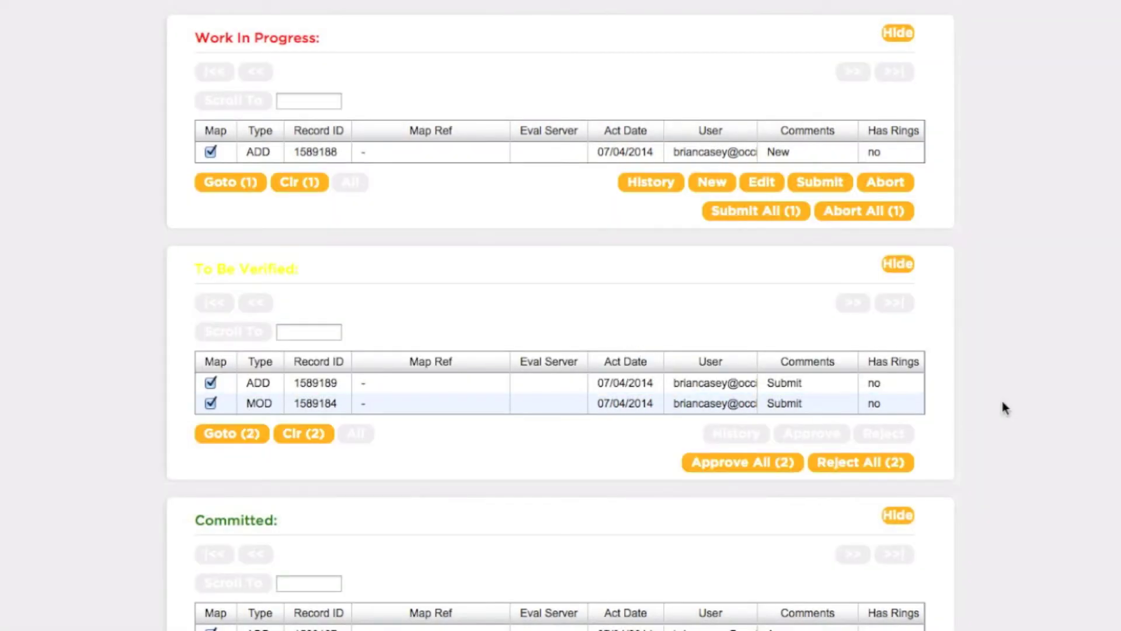
scroll(1004, 405, down, 4)
scroll(1003, 403, down, 7)
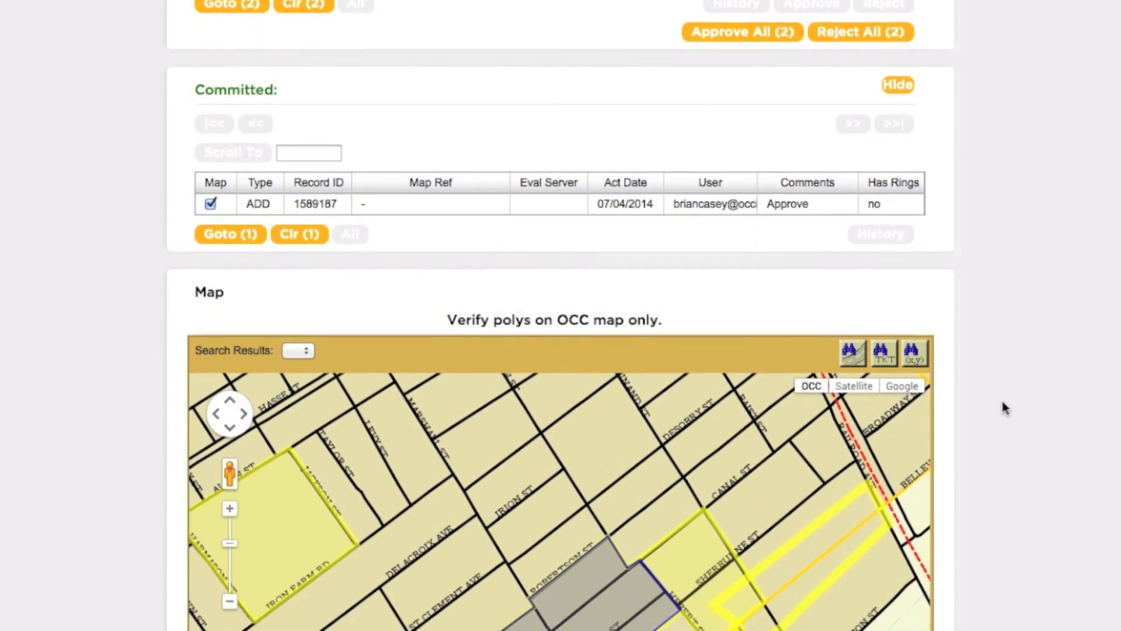
scroll(1002, 399, down, 3)
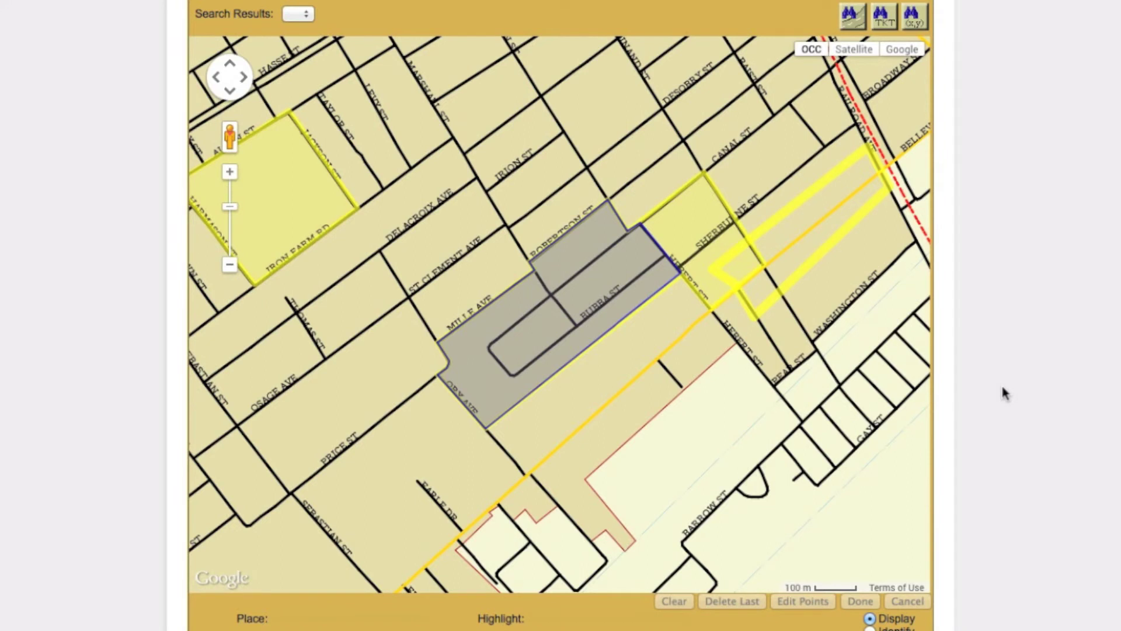
click(689, 239)
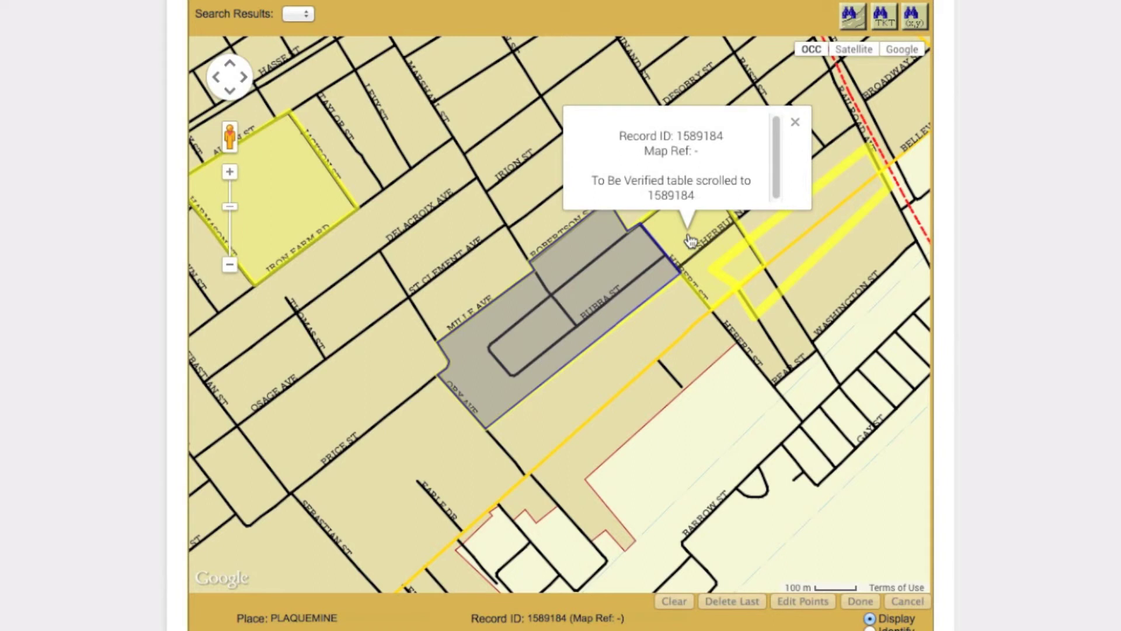
click(795, 123)
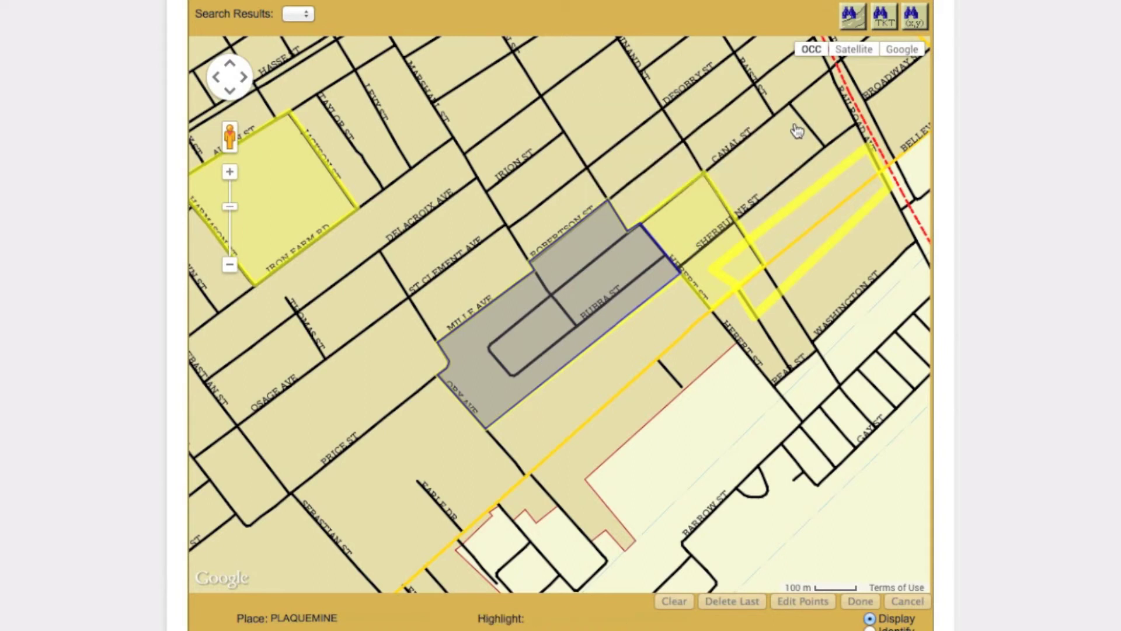
scroll(993, 172, up, 10)
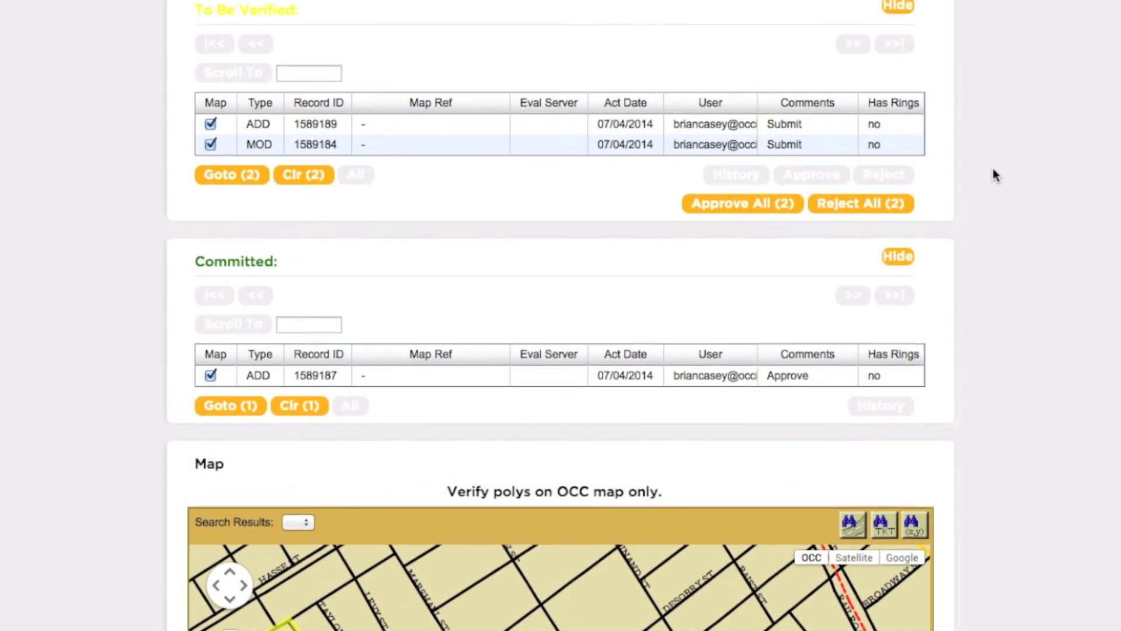
scroll(993, 175, up, 3)
click(212, 218)
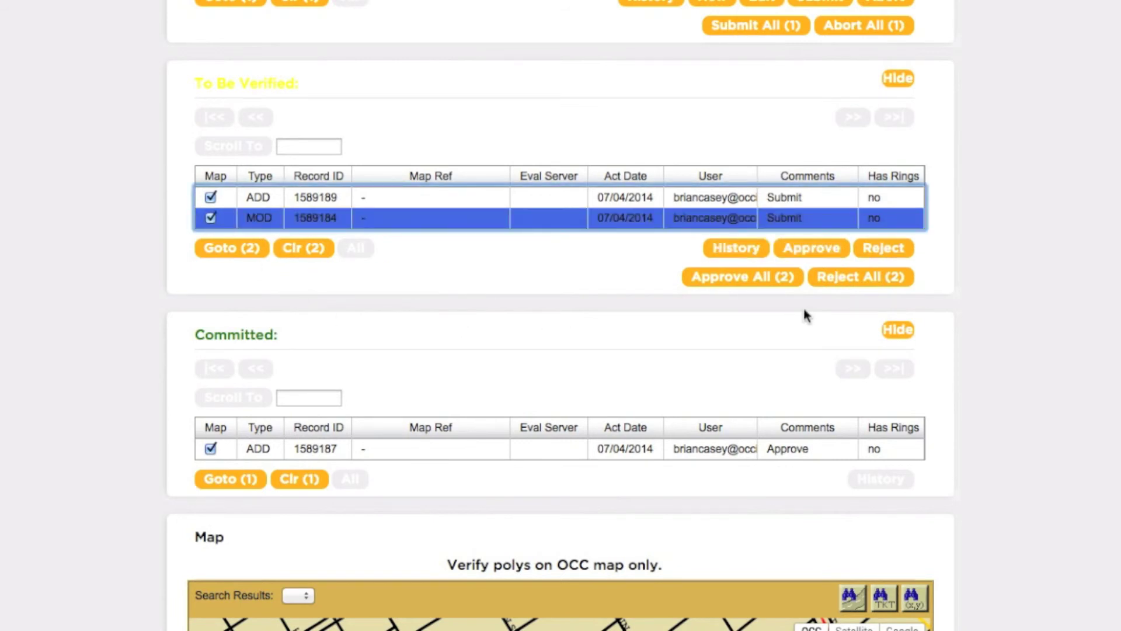
Approve the MOD 1589184 transaction with comment Approve.
click(811, 250)
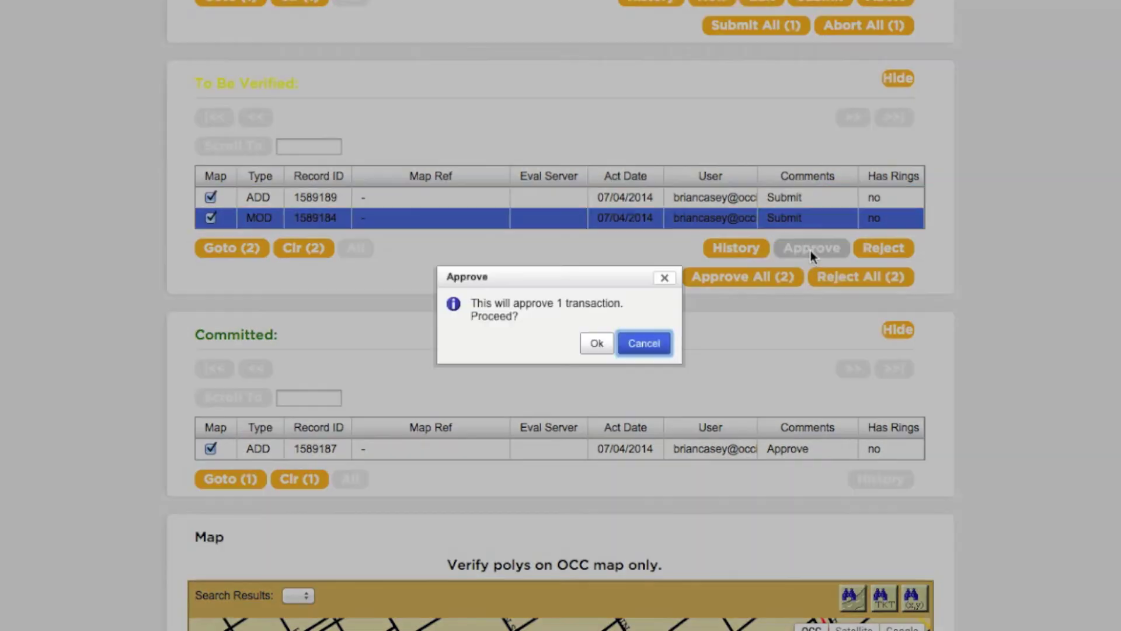
click(599, 346)
click(636, 350)
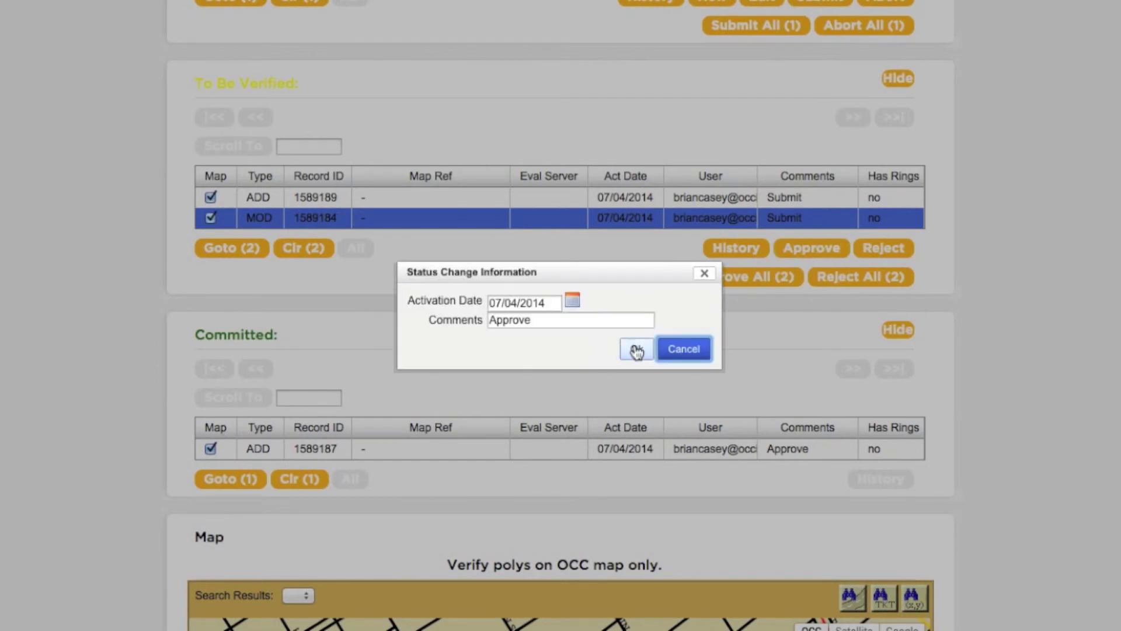
click(637, 350)
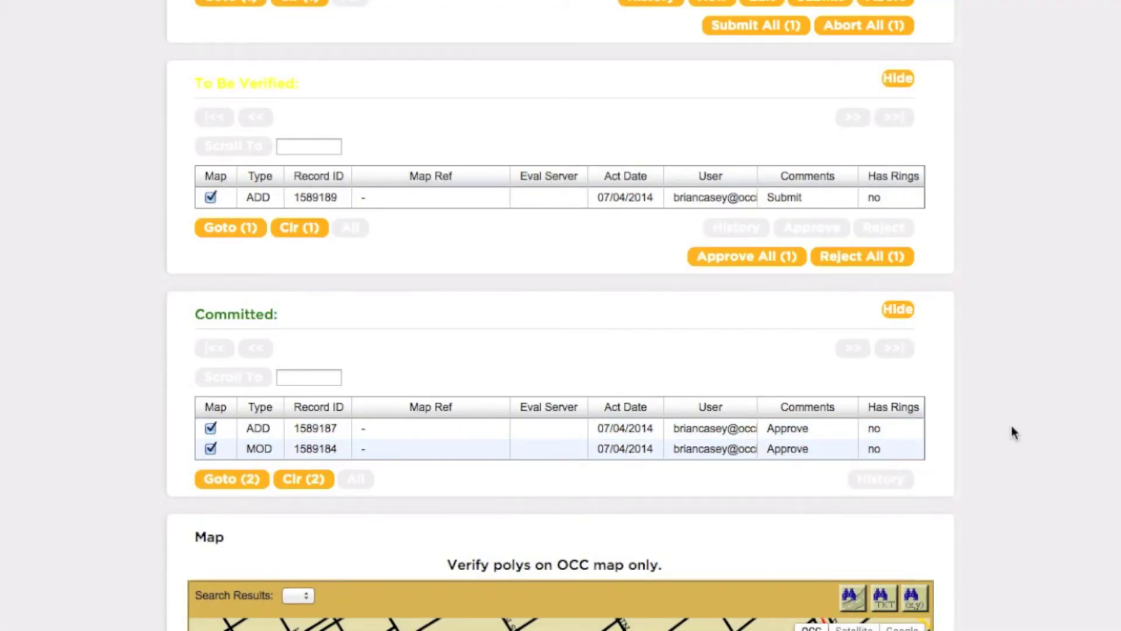
scroll(1012, 426, down, 7)
Bring up the green committed polygon's info window showing record 1589184, Place PLAQUEMINE.
scroll(1013, 431, down, 3)
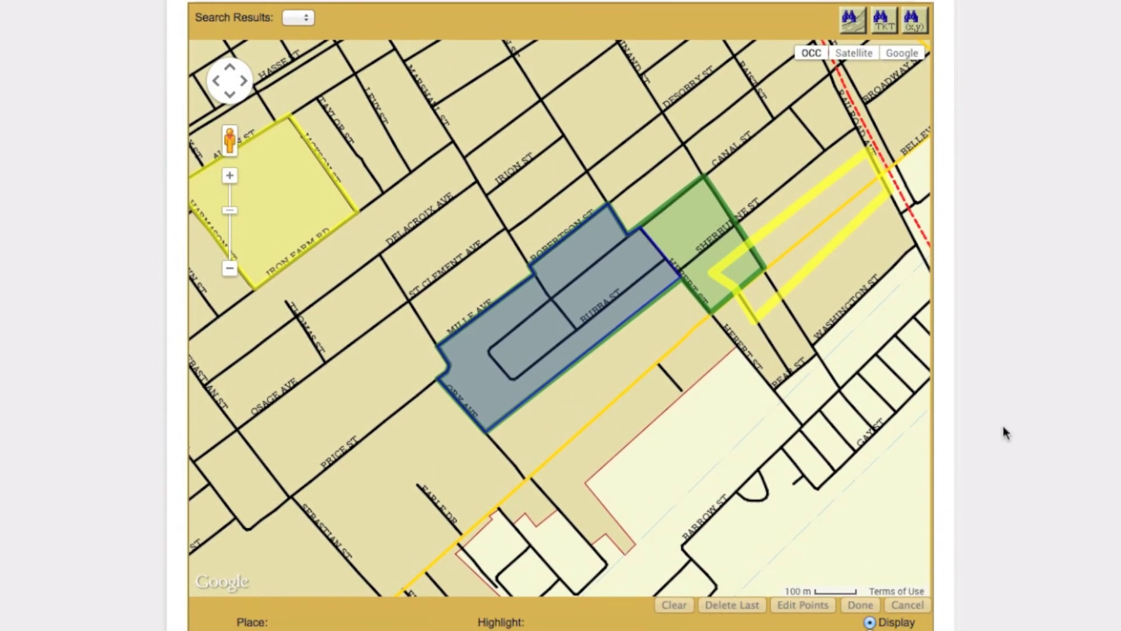
click(690, 230)
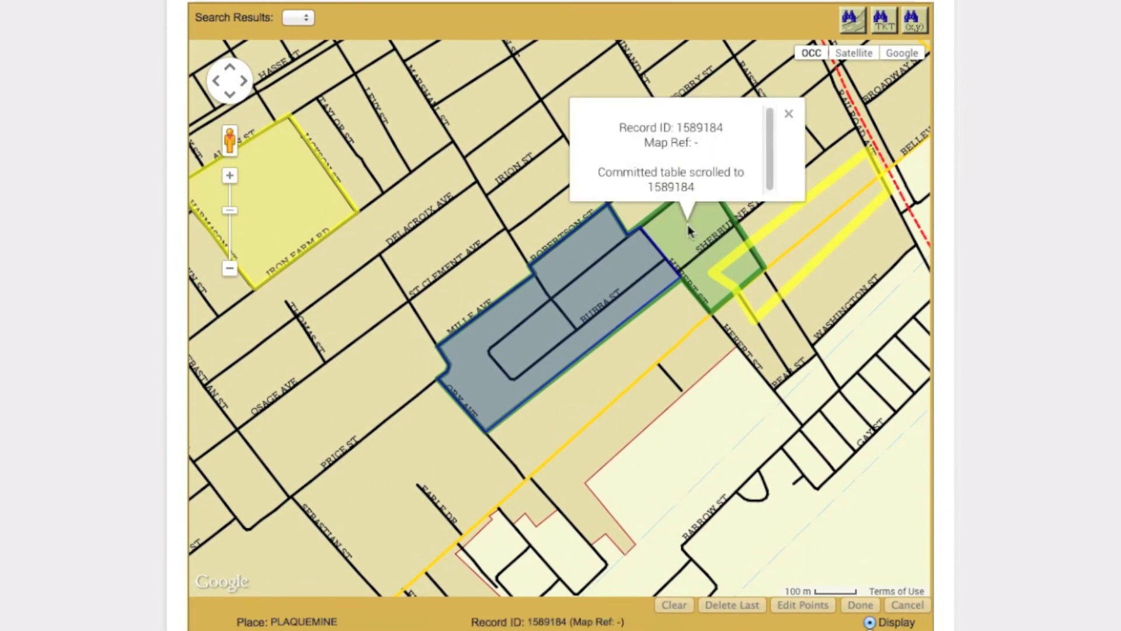